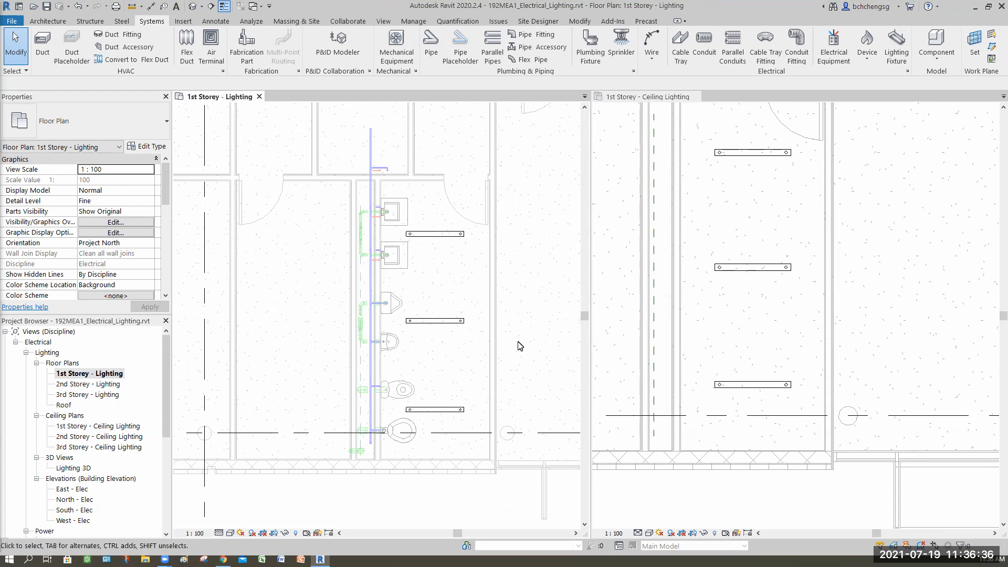
- Inspect the properties of the uppermost linear pendant light in the toilet on the 1st Storey - Lighting plan
{"action": "middle_click_drag", "start_coordinate": [526, 374], "coordinate": [519, 342]}
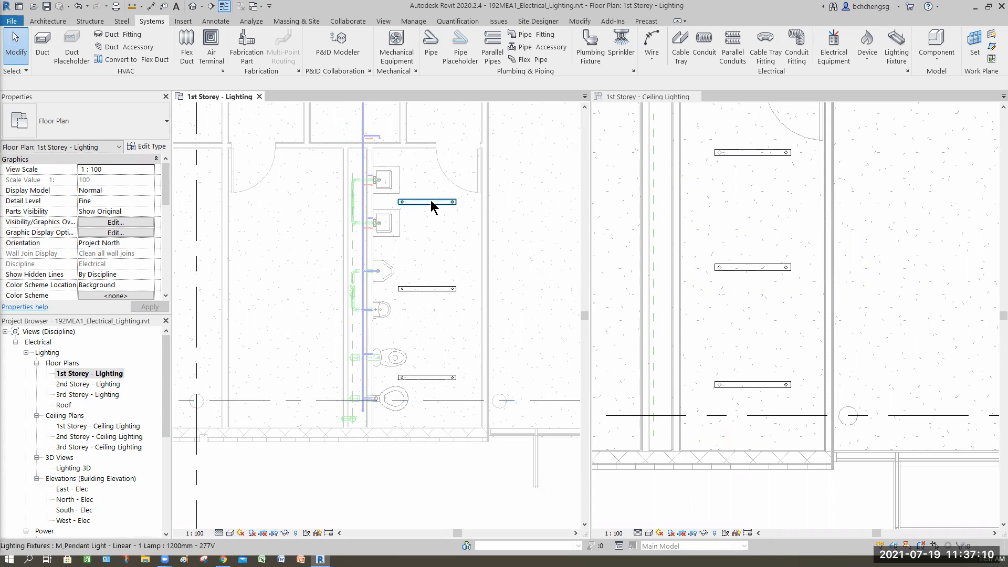
{"action": "left_click", "coordinate": [441, 244]}
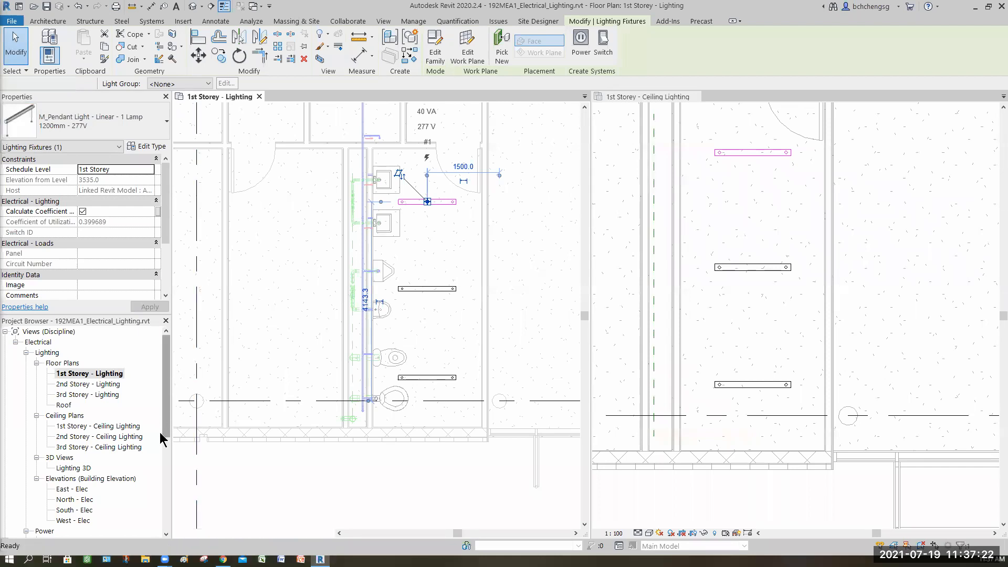
{"action": "key", "text": "Escape"}
- Review the Space Lighting requirement and Space Lighting Analysis schedules, returning to the 1st Storey - Lighting plan
{"action": "scroll", "coordinate": [160, 448], "scroll_direction": "down", "scroll_amount": 5}
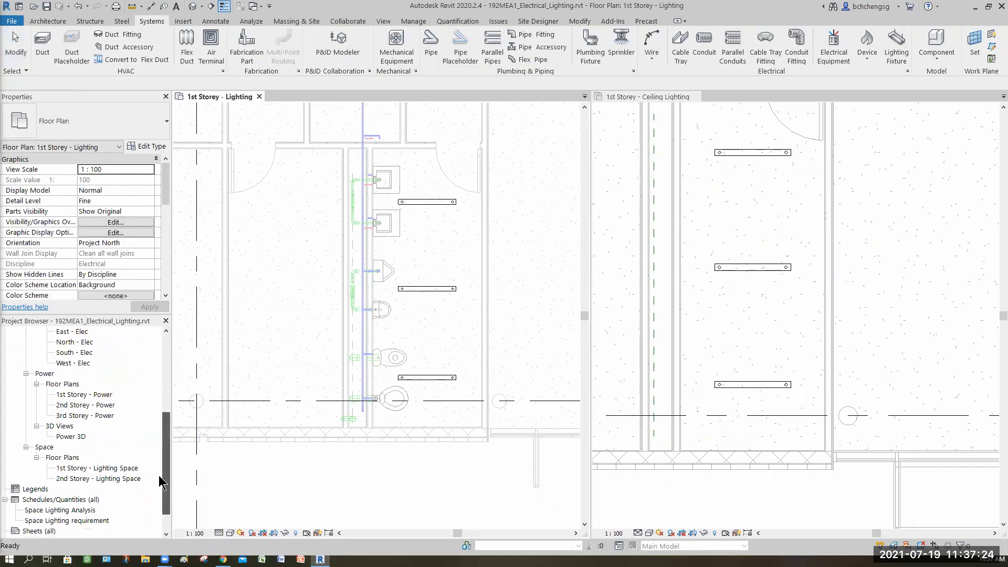
{"action": "scroll", "coordinate": [78, 496], "scroll_direction": "down", "scroll_amount": 1}
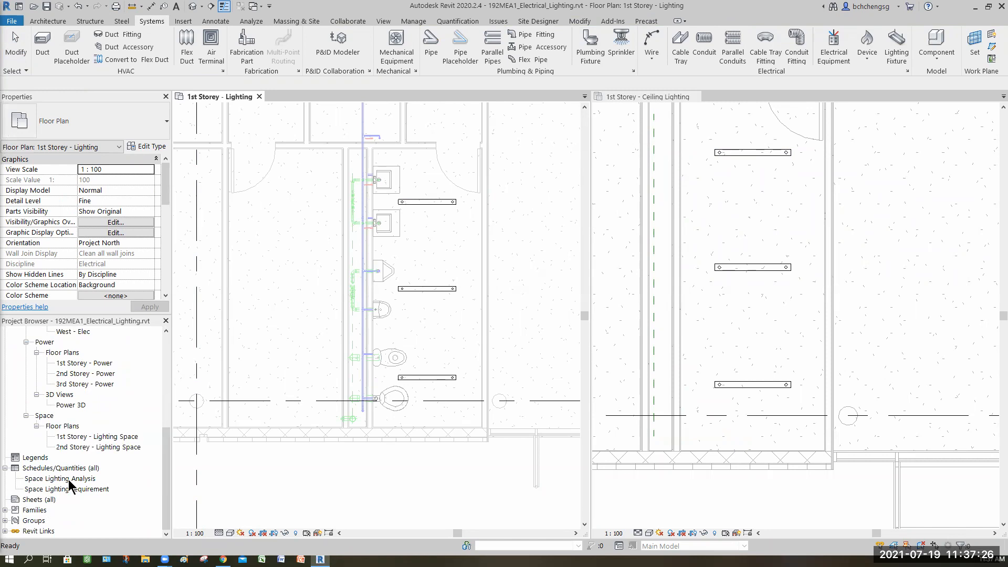
{"action": "double_click", "coordinate": [72, 490]}
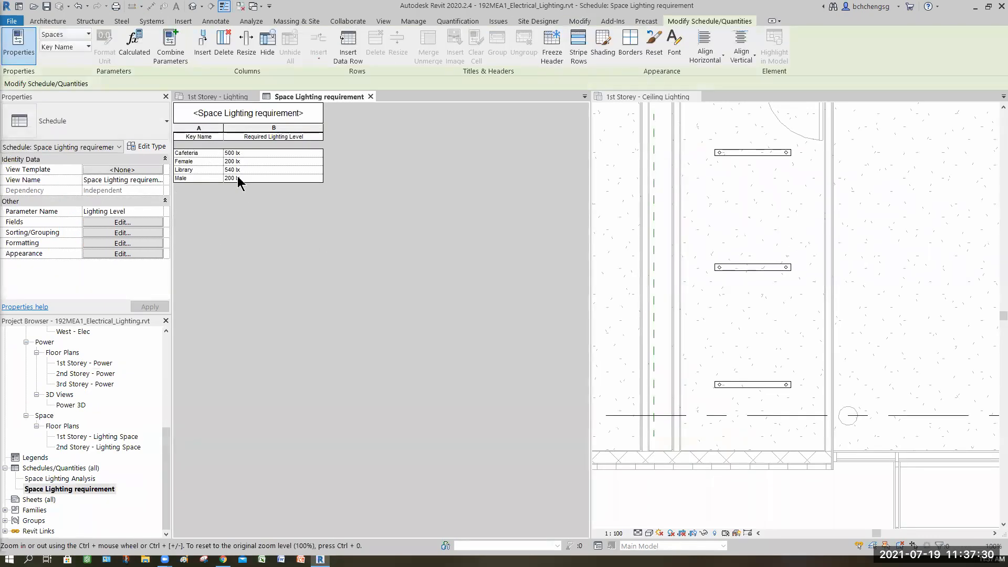
{"action": "left_click", "coordinate": [64, 490]}
{"action": "double_click", "coordinate": [60, 479]}
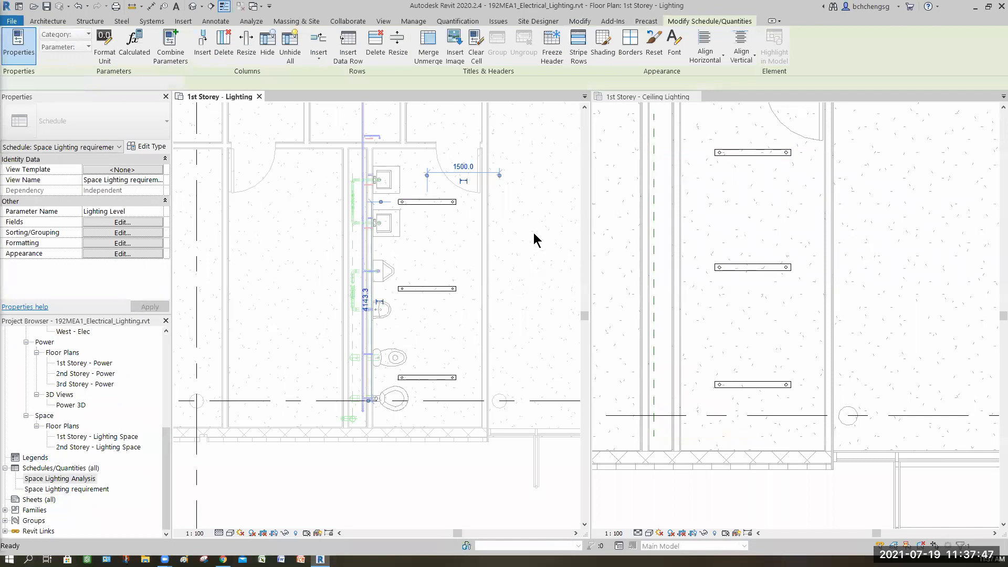
{"action": "left_click", "coordinate": [534, 233]}
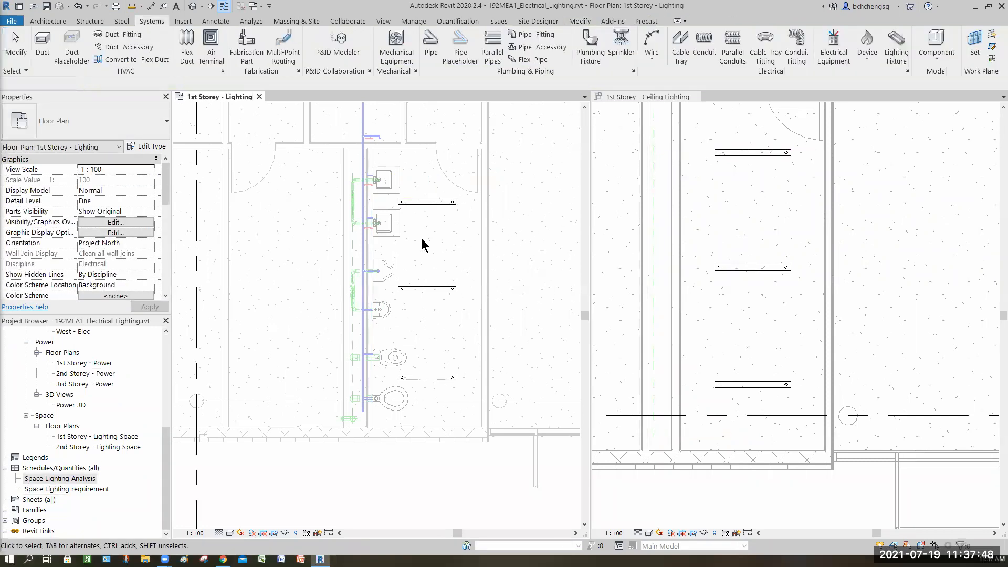
- Place a single-pole lighting switch on the toilet's upper wall, just beside the door opening
{"action": "middle_click_drag", "start_coordinate": [415, 291], "coordinate": [400, 349]}
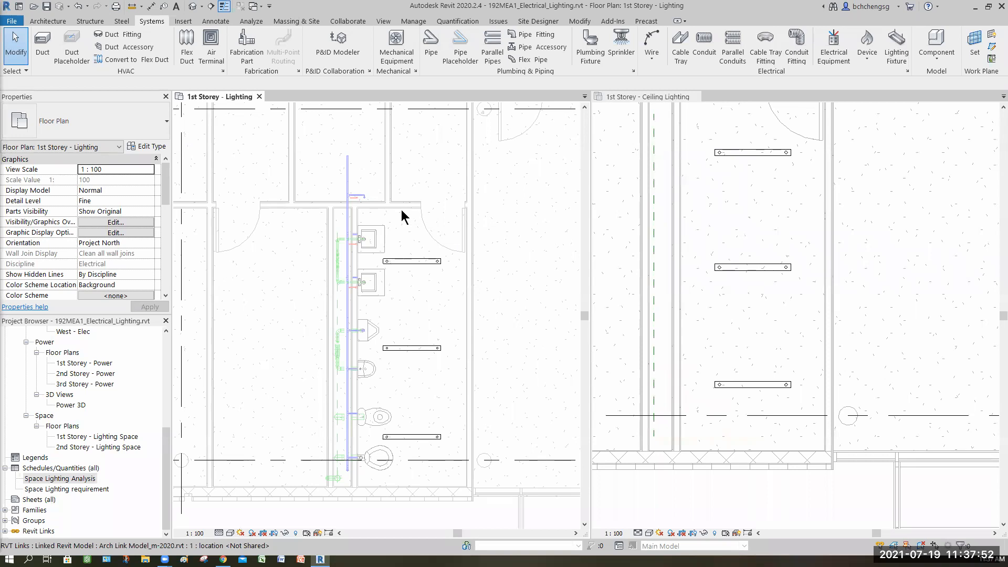
{"action": "scroll", "coordinate": [398, 213], "scroll_direction": "up", "scroll_amount": 3}
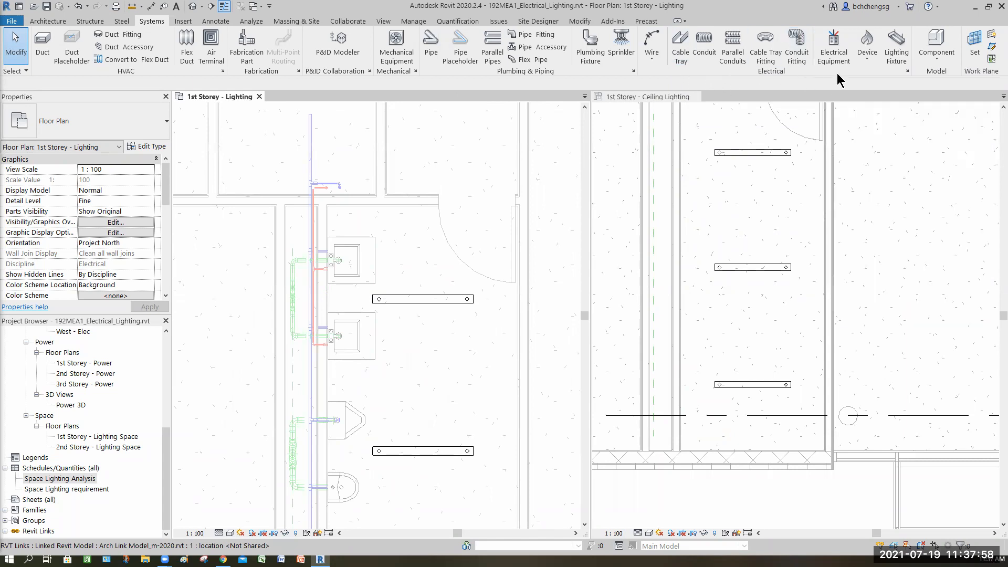
{"action": "left_click", "coordinate": [867, 53]}
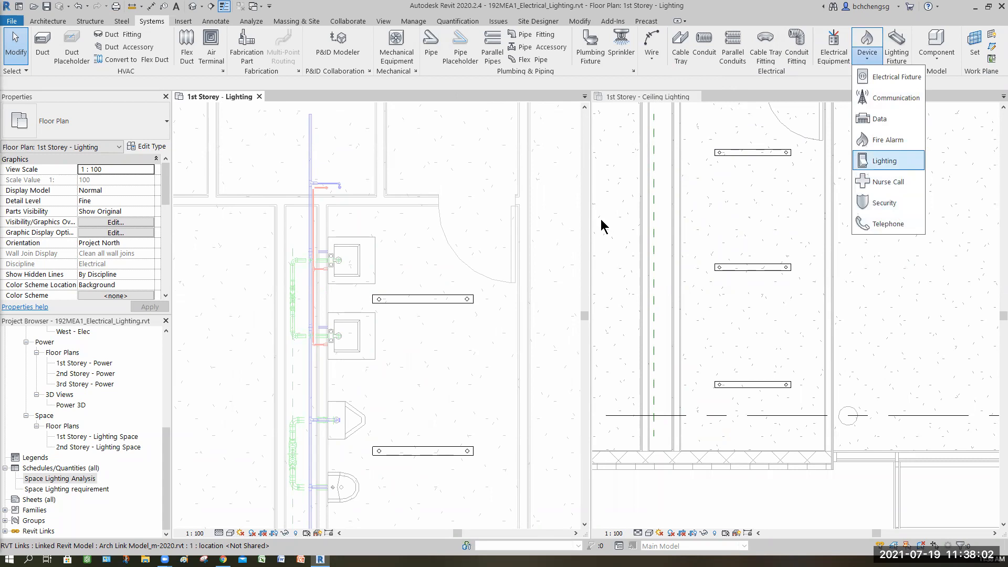
{"action": "left_click", "coordinate": [887, 161]}
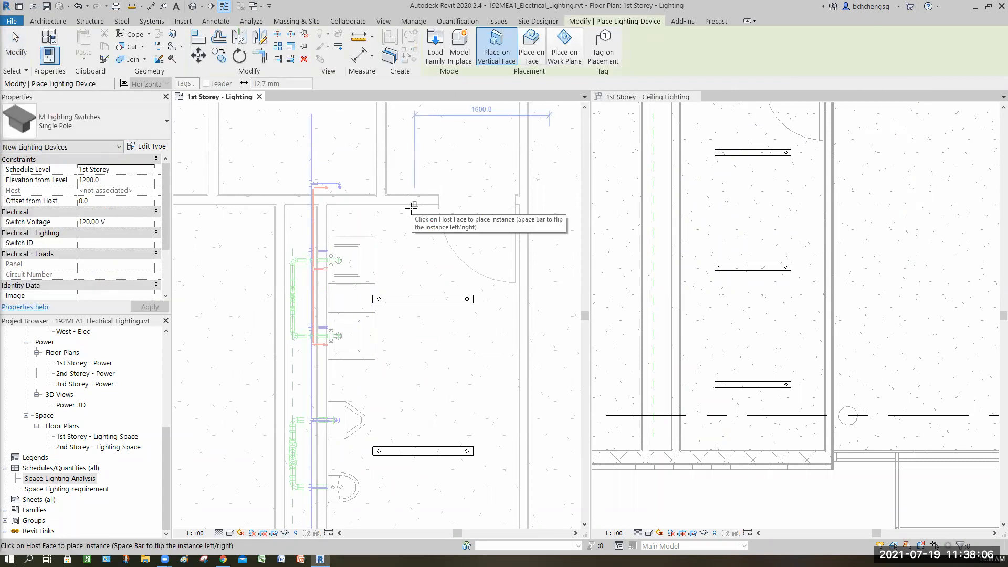
{"action": "scroll", "coordinate": [412, 208], "scroll_direction": "up", "scroll_amount": 3}
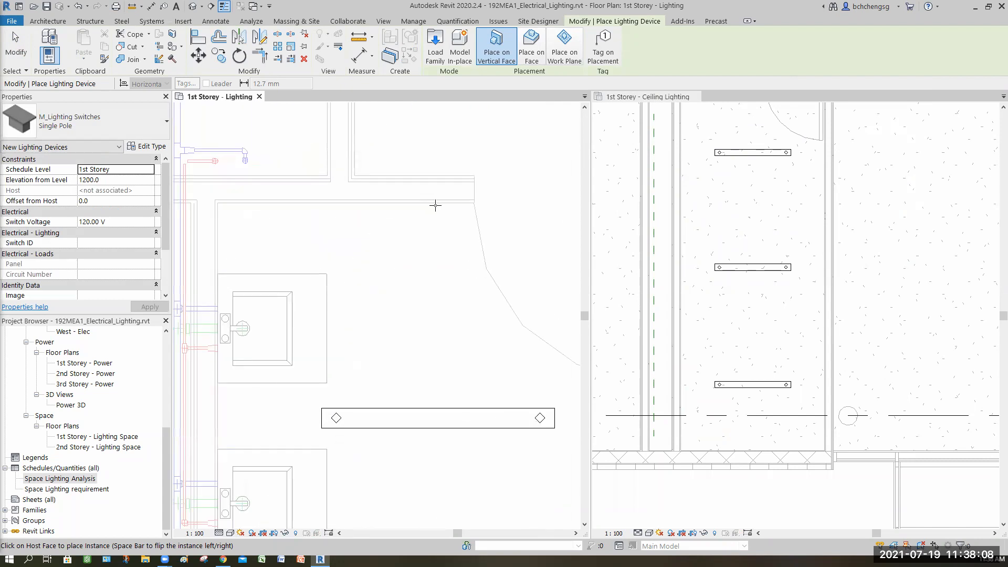
{"action": "left_click", "coordinate": [438, 200]}
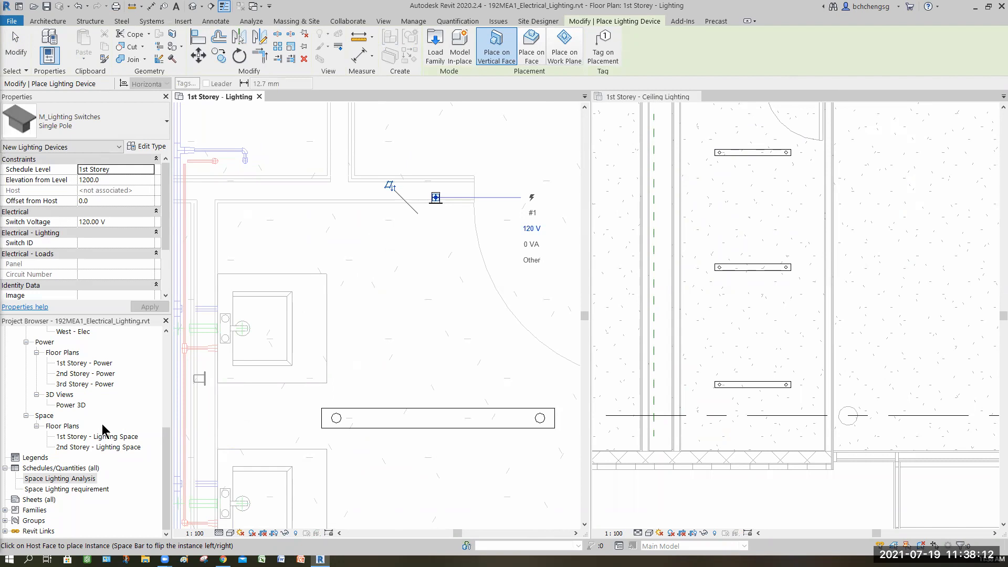
- In the 1st Storey - Power plan, place a standard duplex receptacle at elevation 1500 on the lower wall of the small room above the toilets
{"action": "double_click", "coordinate": [69, 364]}
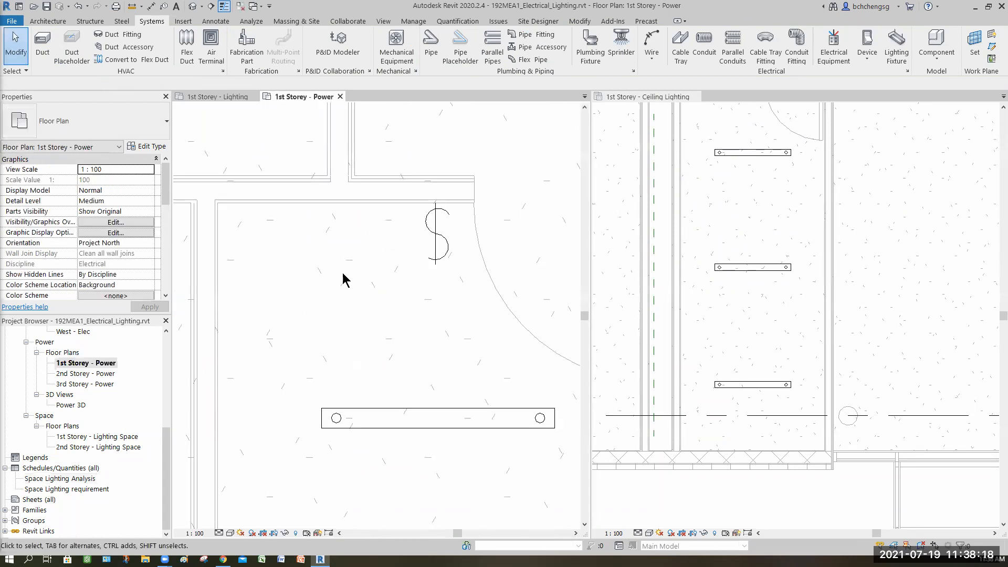
{"action": "scroll", "coordinate": [357, 273], "scroll_direction": "down", "scroll_amount": 4}
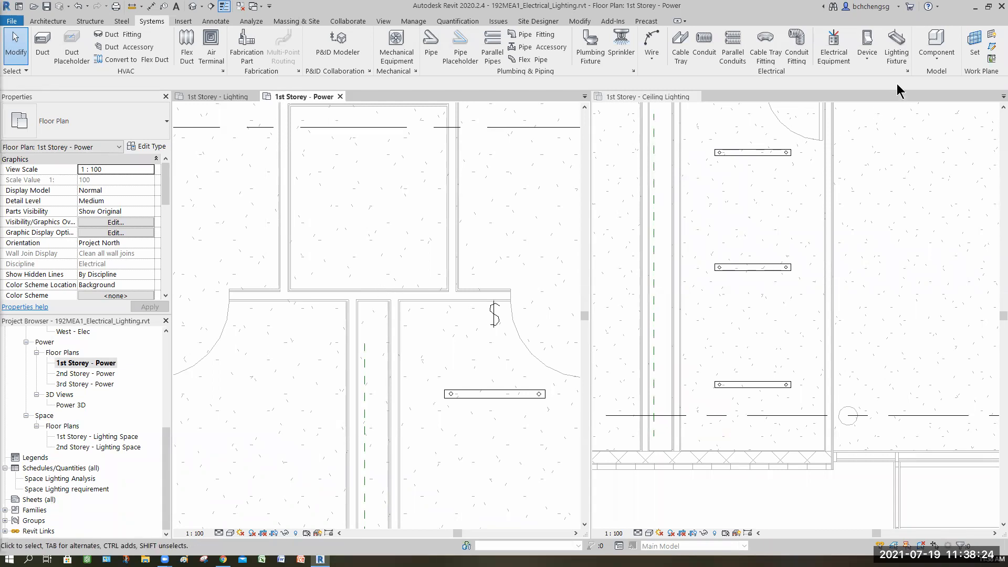
{"action": "left_click", "coordinate": [867, 57]}
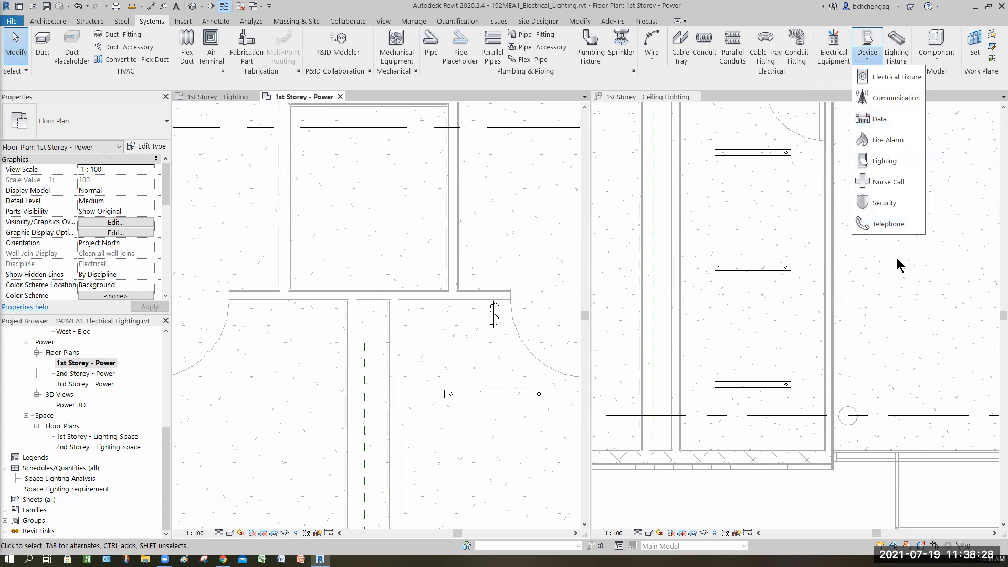
{"action": "left_click", "coordinate": [893, 77]}
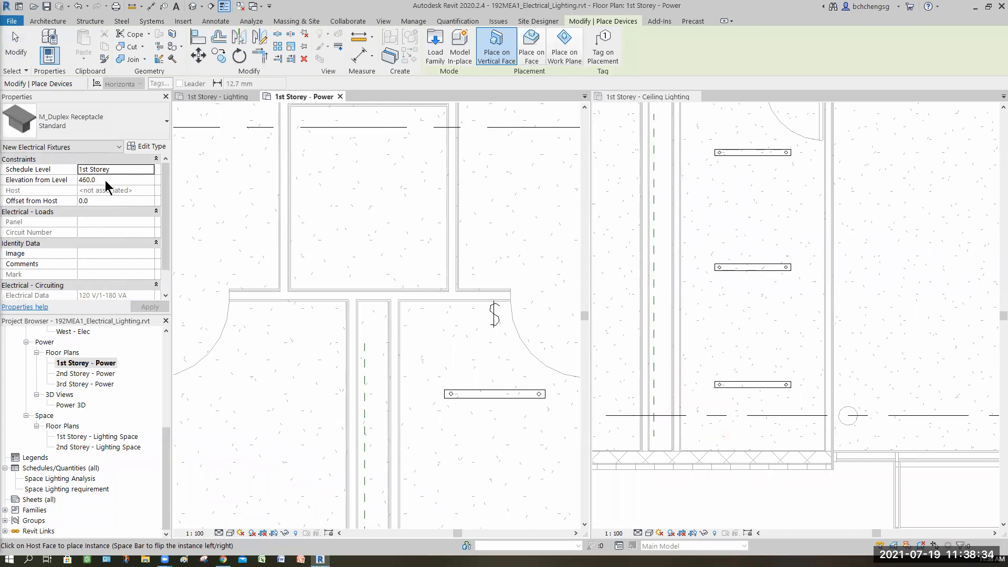
{"action": "left_click", "coordinate": [104, 180]}
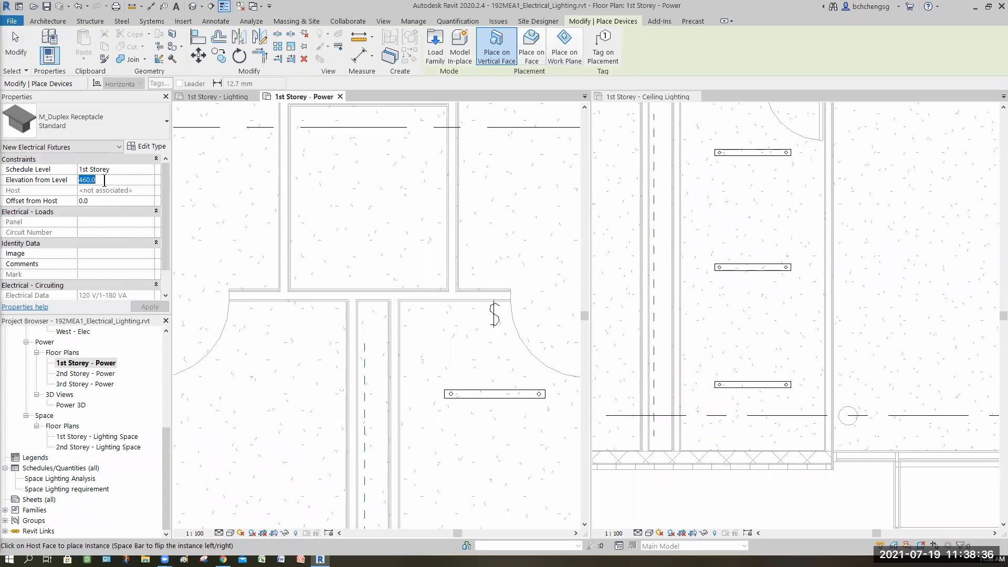
{"action": "type", "text": "150"}
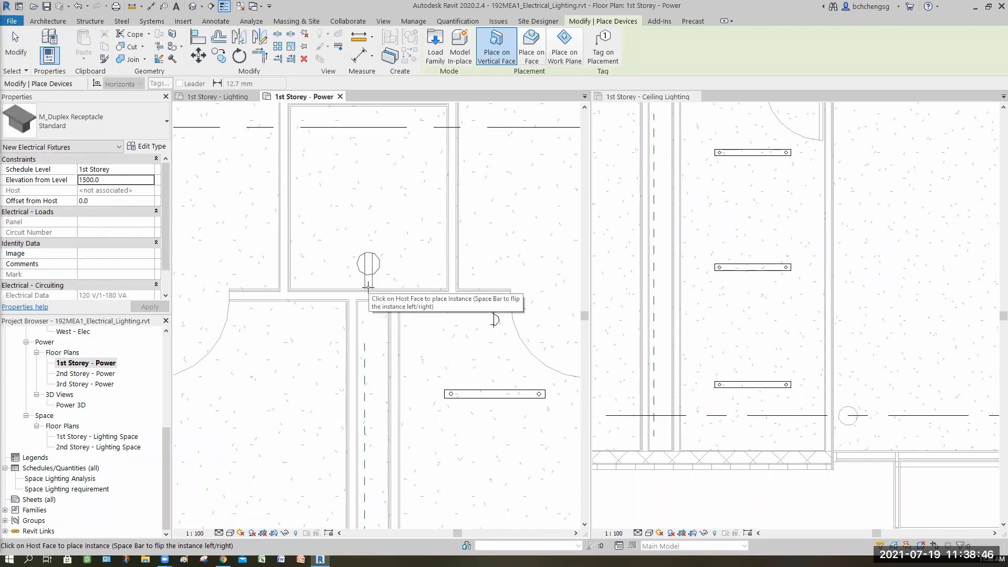
{"action": "left_click", "coordinate": [368, 287]}
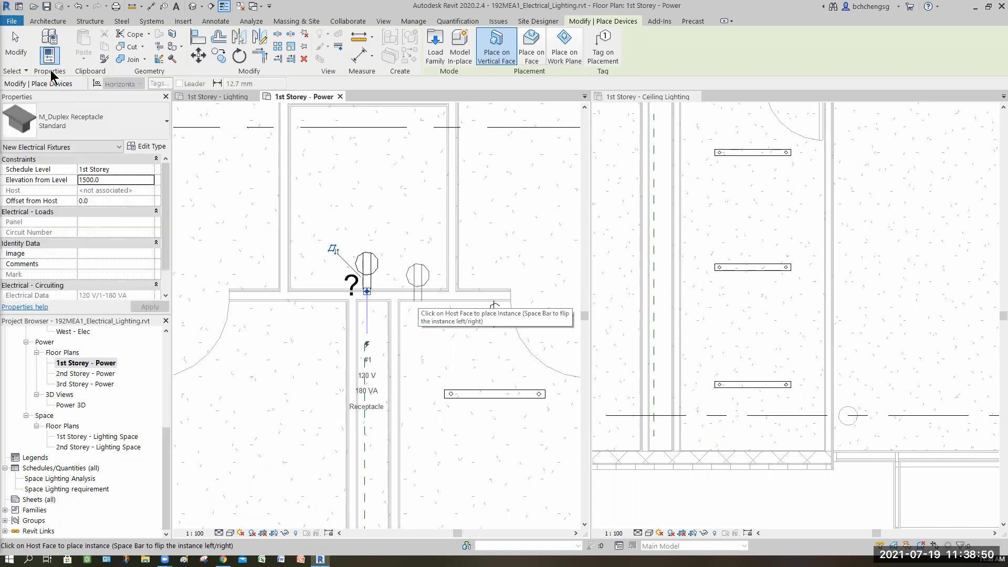
{"action": "key", "text": "Escape"}
{"action": "key", "text": "Escape"}
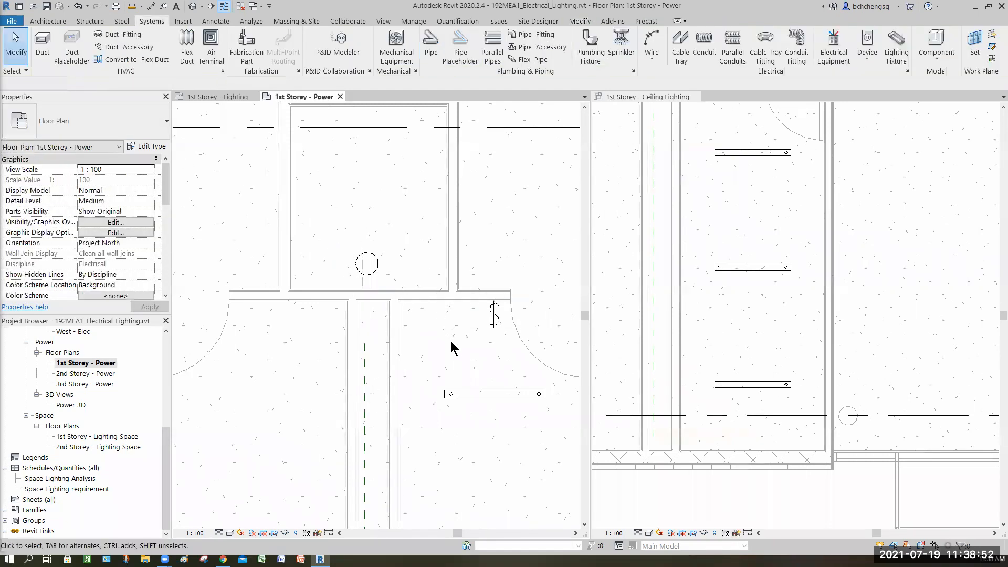
{"action": "scroll", "coordinate": [450, 342], "scroll_direction": "down", "scroll_amount": 3}
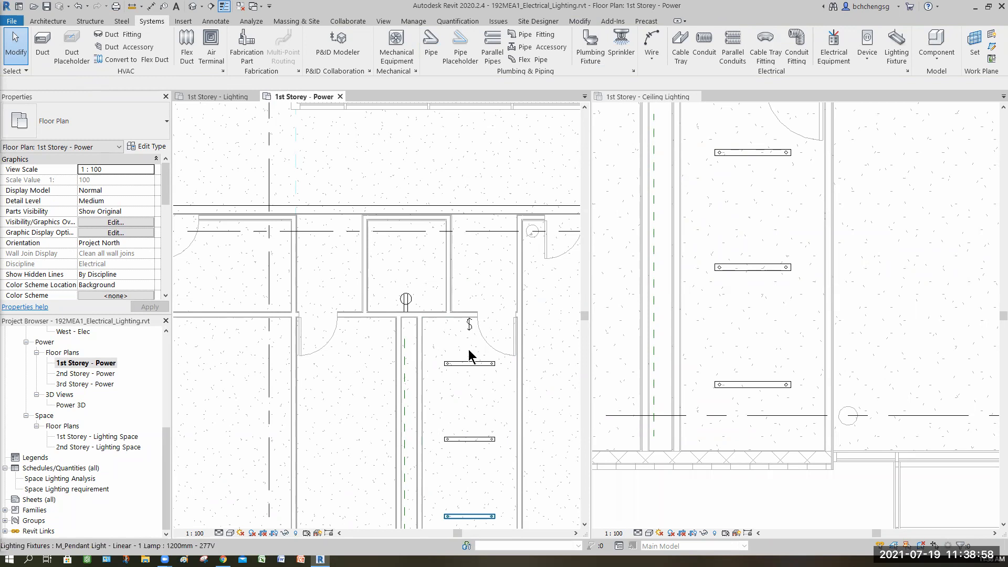
{"action": "scroll", "coordinate": [459, 392], "scroll_direction": "down", "scroll_amount": 2}
{"action": "middle_click_drag", "start_coordinate": [459, 392], "coordinate": [373, 244]}
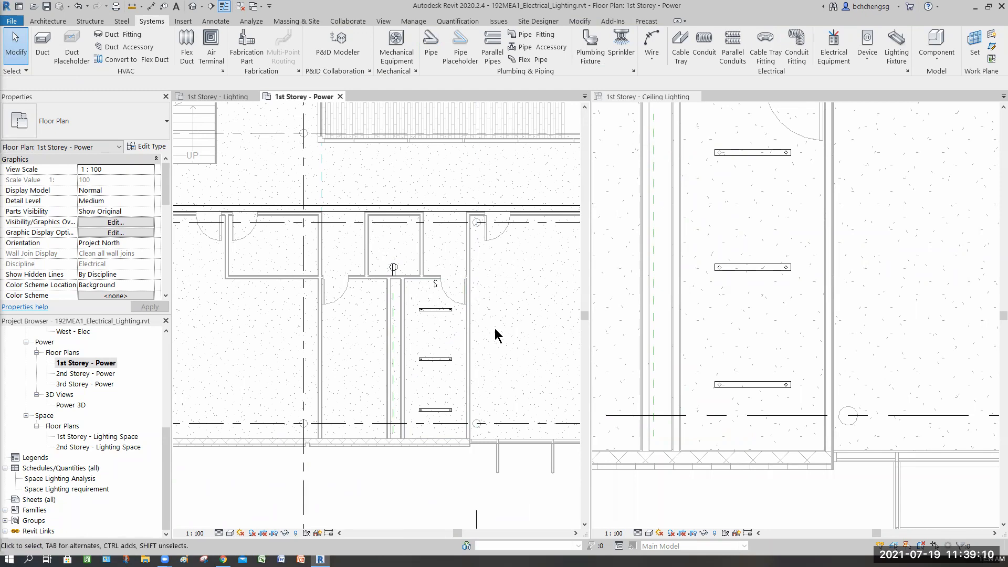
{"action": "scroll", "coordinate": [494, 328], "scroll_direction": "down", "scroll_amount": 1}
{"action": "middle_click_drag", "start_coordinate": [316, 271], "coordinate": [291, 273]}
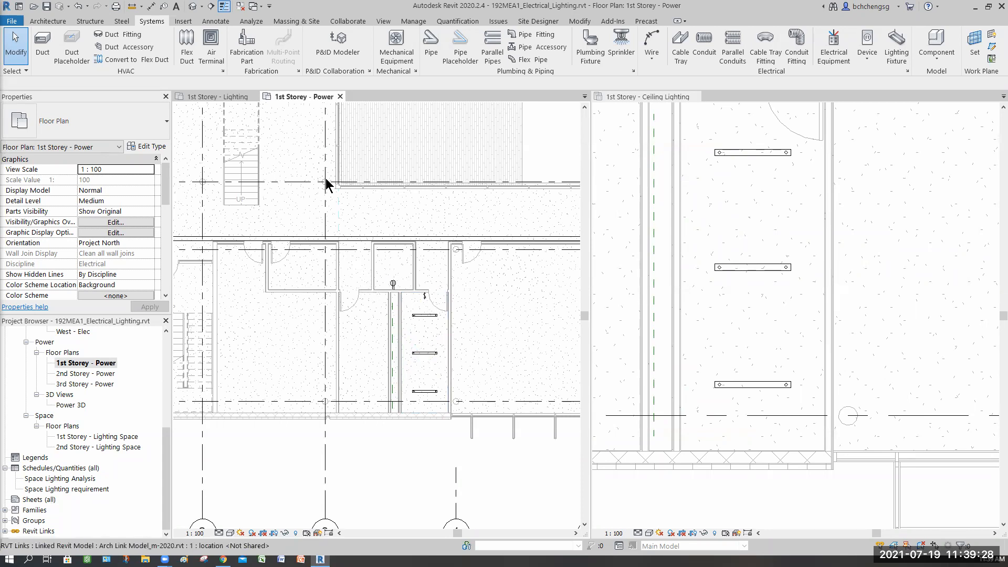
- Return to the 1st Storey - Lighting plan and select the uppermost pendant light to view its circuit options
{"action": "key", "text": "ctrl+Tab"}
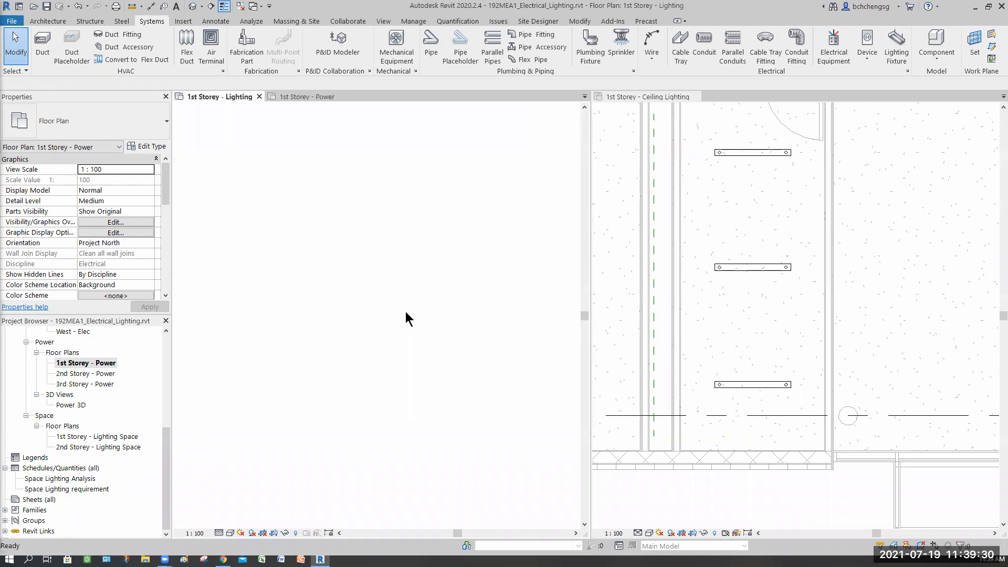
{"action": "scroll", "coordinate": [406, 314], "scroll_direction": "down", "scroll_amount": 4}
{"action": "middle_click_drag", "start_coordinate": [406, 313], "coordinate": [379, 253]}
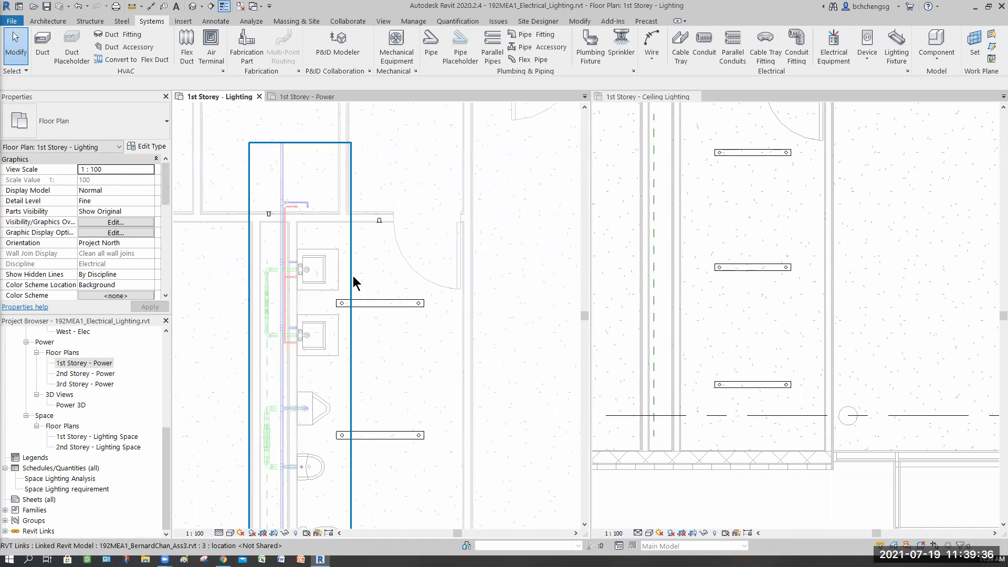
{"action": "left_click", "coordinate": [401, 303]}
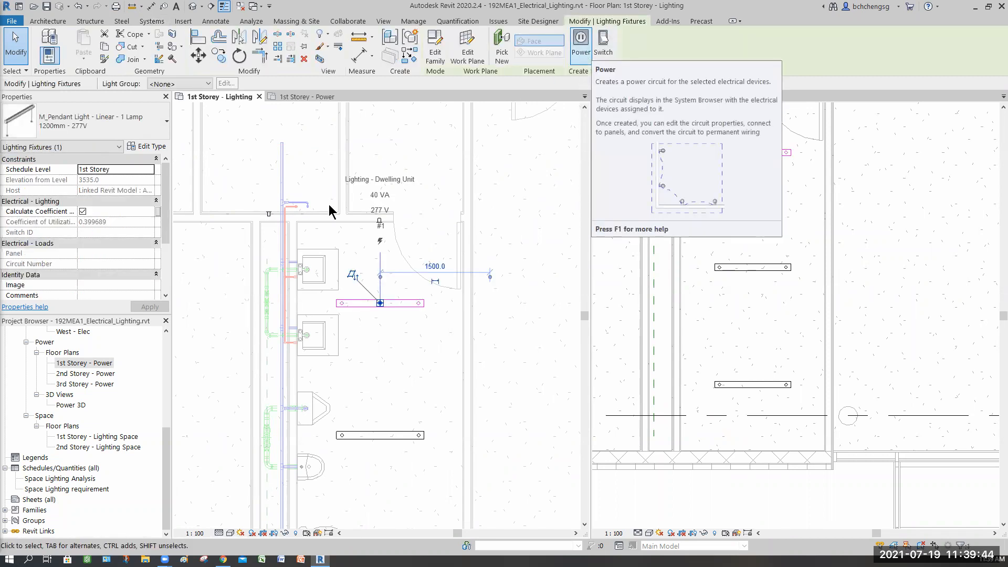
- Start placing electrical equipment of type M_Lighting and Appliance Panelboard - 480V MCB - Surface, 100 A
{"action": "scroll", "coordinate": [326, 206], "scroll_direction": "down", "scroll_amount": 1}
{"action": "middle_click_drag", "start_coordinate": [277, 184], "coordinate": [413, 235]}
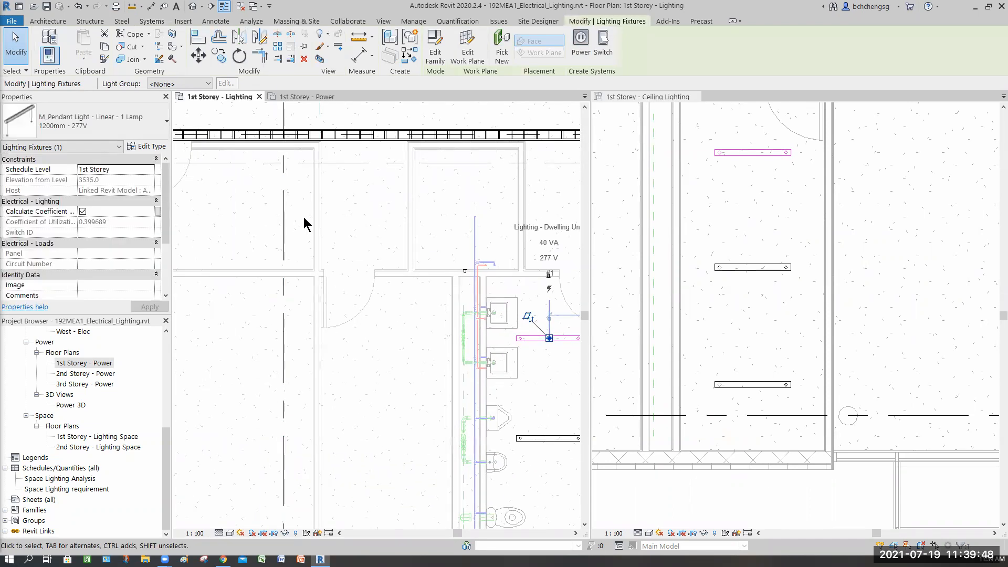
{"action": "scroll", "coordinate": [304, 217], "scroll_direction": "down", "scroll_amount": 2}
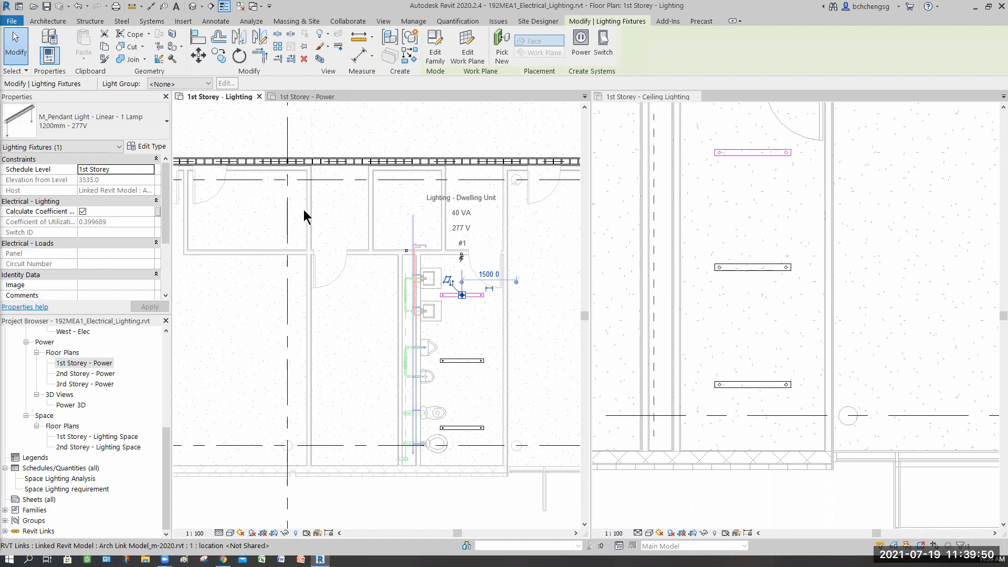
{"action": "scroll", "coordinate": [304, 217], "scroll_direction": "down", "scroll_amount": 3}
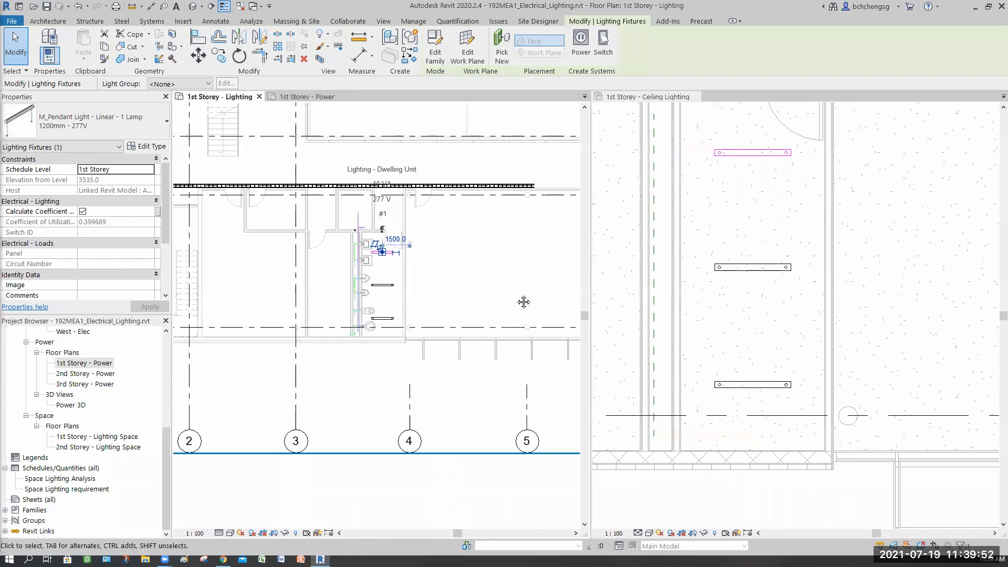
{"action": "middle_click_drag", "start_coordinate": [312, 249], "coordinate": [373, 286]}
{"action": "scroll", "coordinate": [381, 273], "scroll_direction": "up", "scroll_amount": 1}
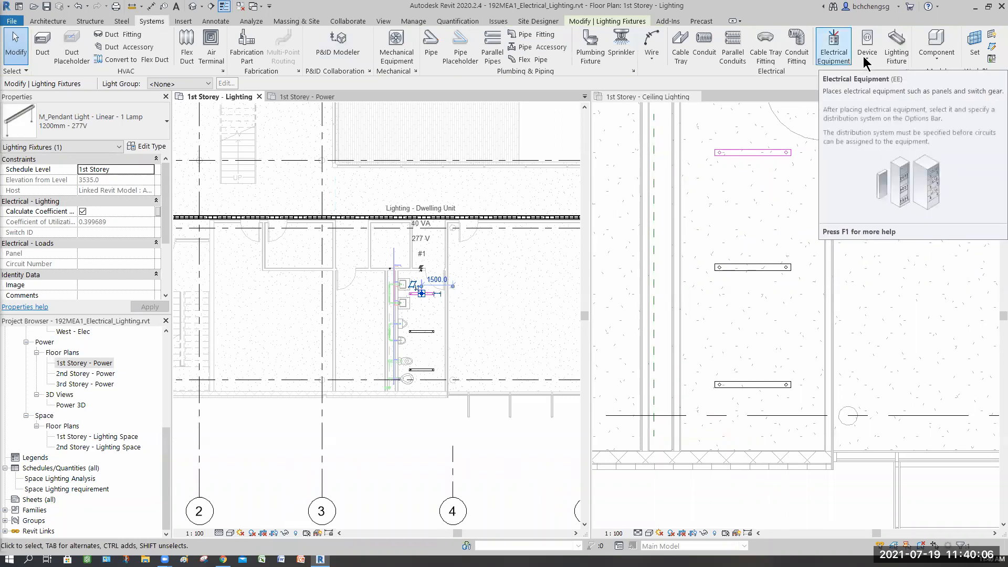
{"action": "left_click", "coordinate": [832, 56]}
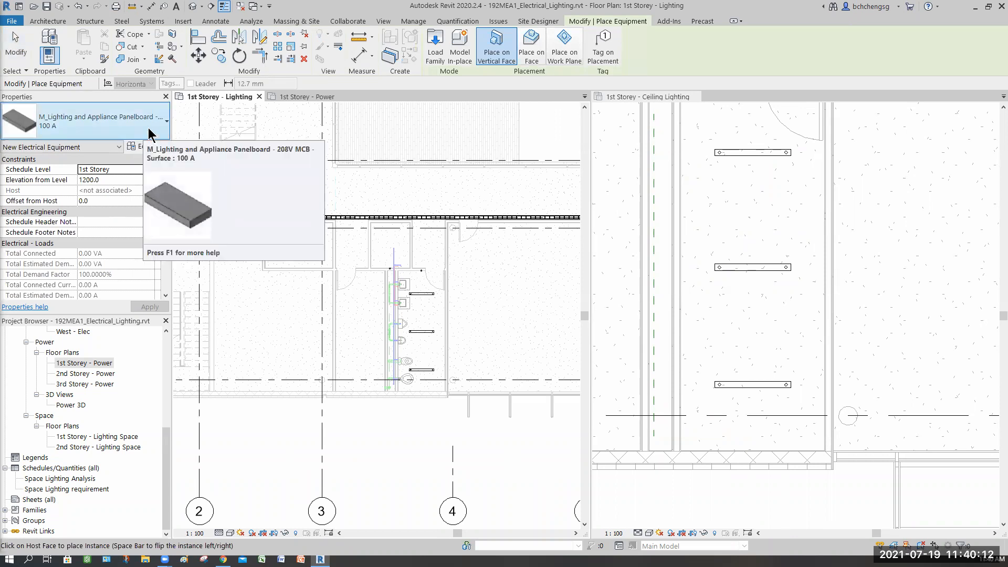
{"action": "left_click", "coordinate": [166, 123]}
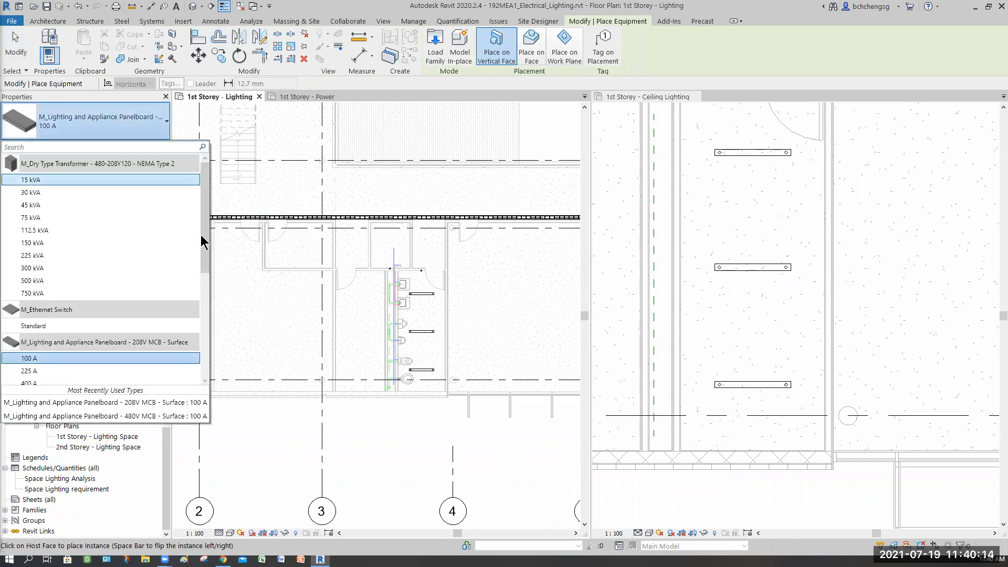
{"action": "scroll", "coordinate": [195, 281], "scroll_direction": "down", "scroll_amount": 3}
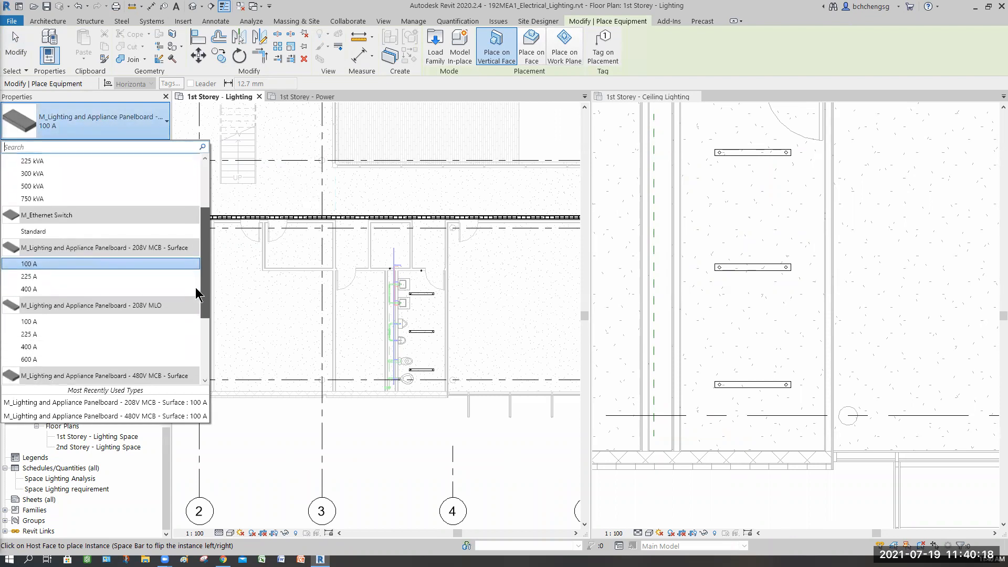
{"action": "scroll", "coordinate": [198, 314], "scroll_direction": "down", "scroll_amount": 1}
{"action": "scroll", "coordinate": [197, 314], "scroll_direction": "down", "scroll_amount": 2}
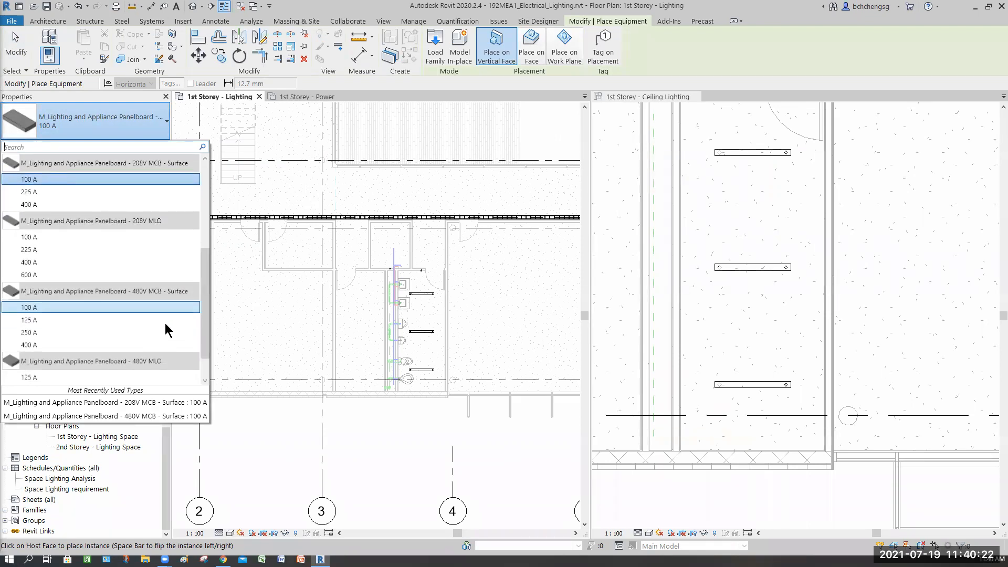
{"action": "left_click", "coordinate": [147, 308]}
- Look through the new panelboard's instance properties and set its elevation from level to 1500
{"action": "scroll", "coordinate": [160, 244], "scroll_direction": "down", "scroll_amount": 5}
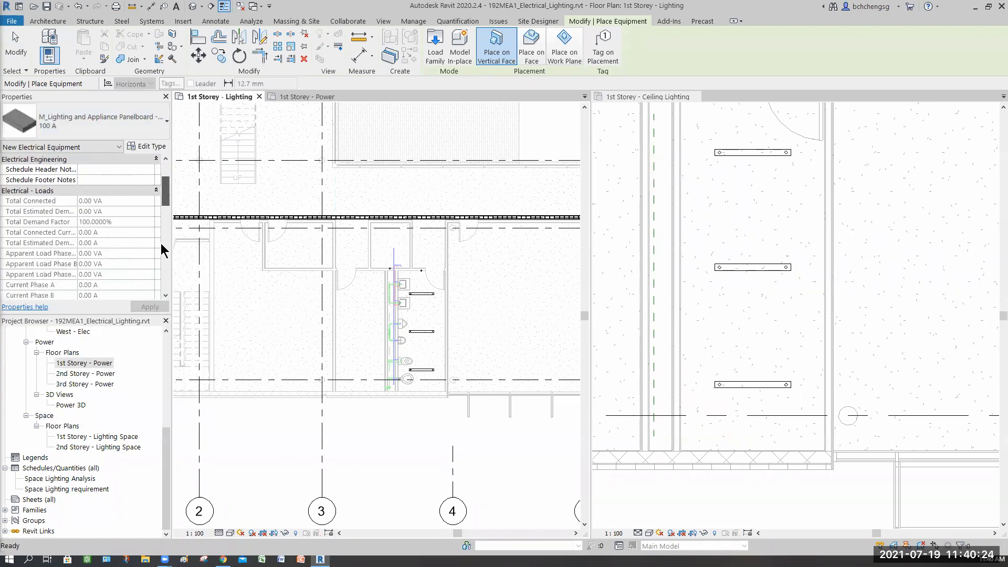
{"action": "left_click_drag", "start_coordinate": [161, 249], "coordinate": [161, 250]}
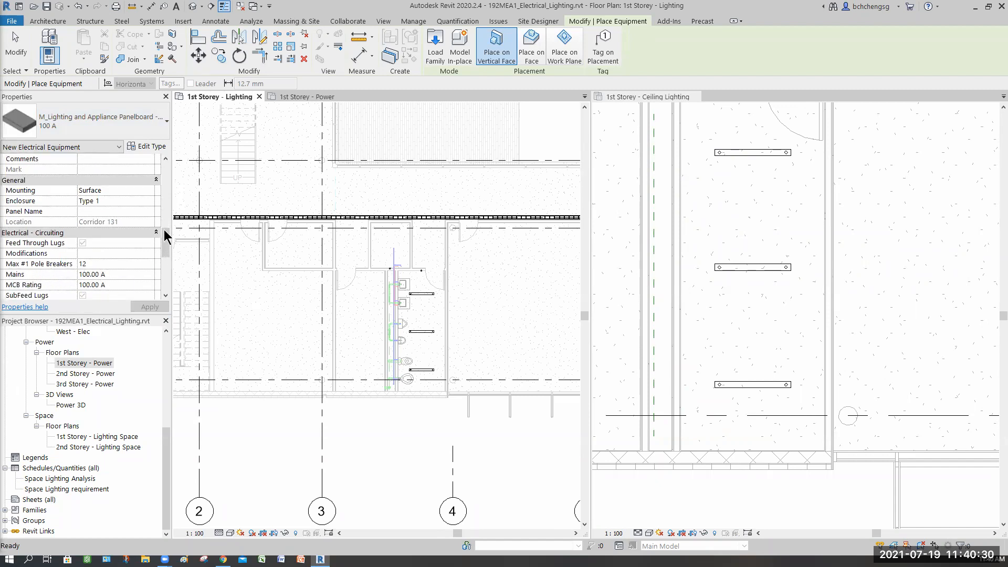
{"action": "left_click_drag", "start_coordinate": [165, 218], "coordinate": [168, 178]}
{"action": "scroll", "coordinate": [169, 191], "scroll_direction": "up", "scroll_amount": 2}
{"action": "scroll", "coordinate": [167, 176], "scroll_direction": "down", "scroll_amount": 5}
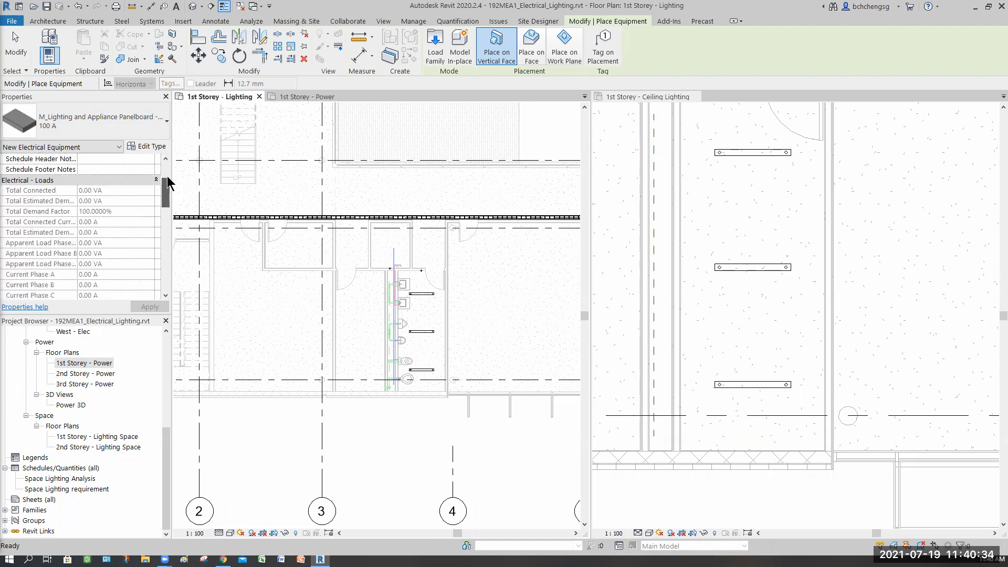
{"action": "scroll", "coordinate": [151, 186], "scroll_direction": "up", "scroll_amount": 3}
{"action": "left_click", "coordinate": [136, 179]}
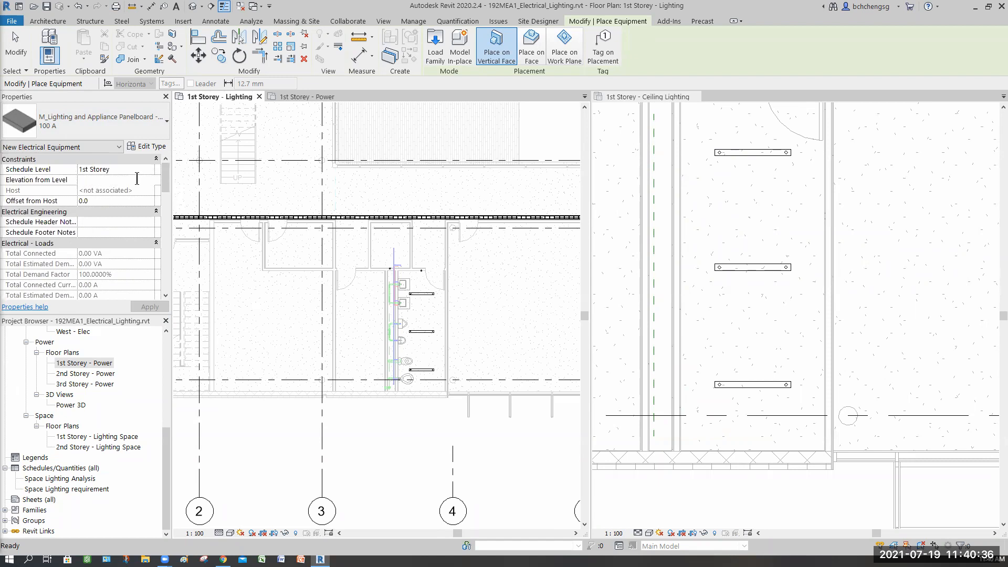
{"action": "type", "text": "1500.0"}
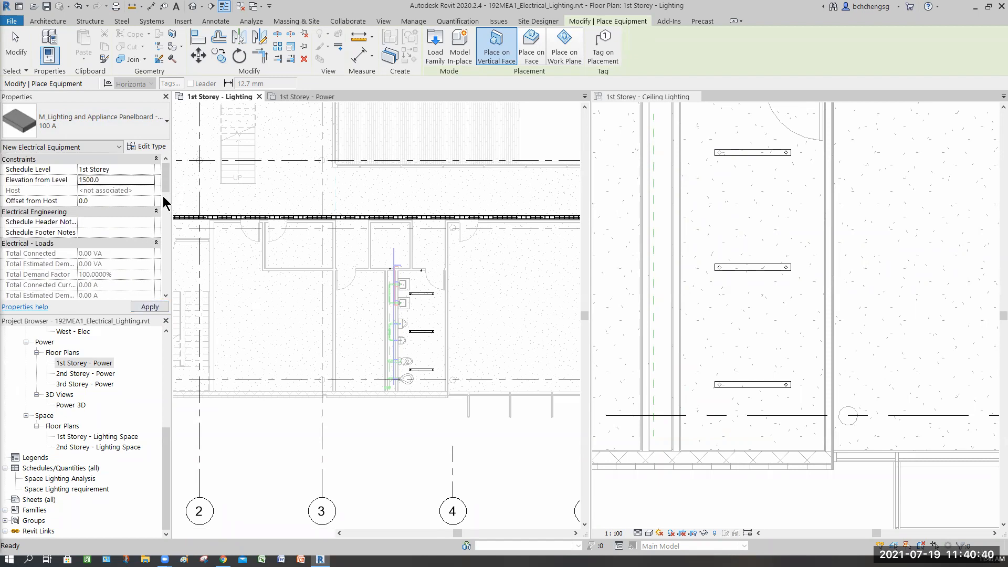
- Place the 480V panelboard on the upper wall of the electrical room crossed by grid line 3, 900 mm from that grid line
{"action": "scroll", "coordinate": [162, 233], "scroll_direction": "down", "scroll_amount": 1}
{"action": "scroll", "coordinate": [161, 228], "scroll_direction": "down", "scroll_amount": 5}
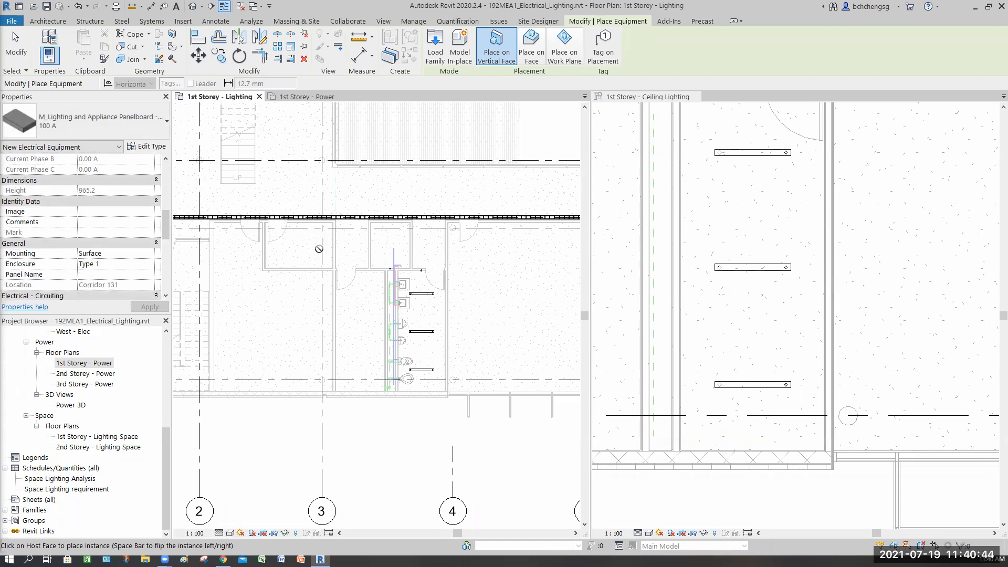
{"action": "scroll", "coordinate": [320, 249], "scroll_direction": "up", "scroll_amount": 2}
{"action": "scroll", "coordinate": [323, 247], "scroll_direction": "up", "scroll_amount": 1}
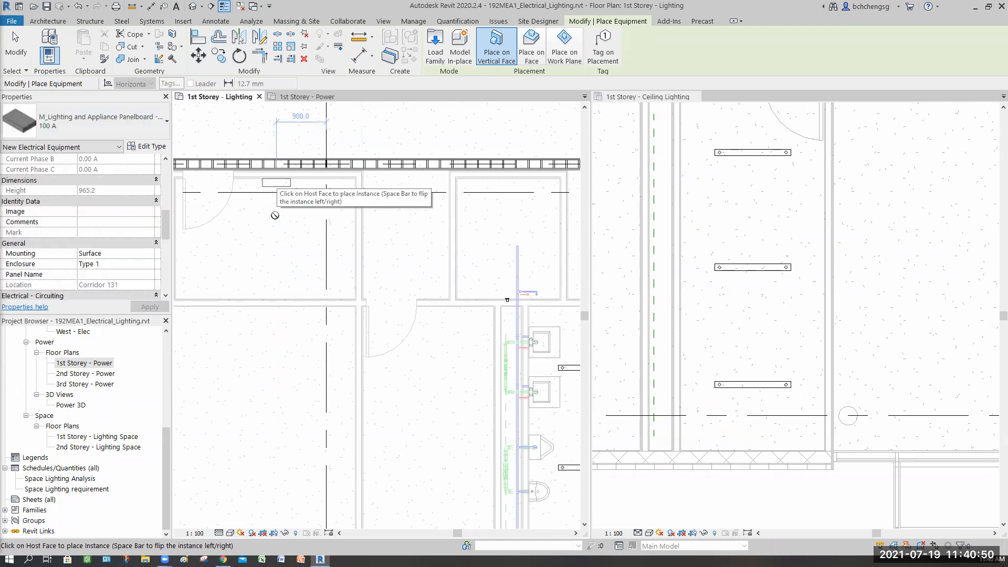
{"action": "left_click", "coordinate": [275, 214]}
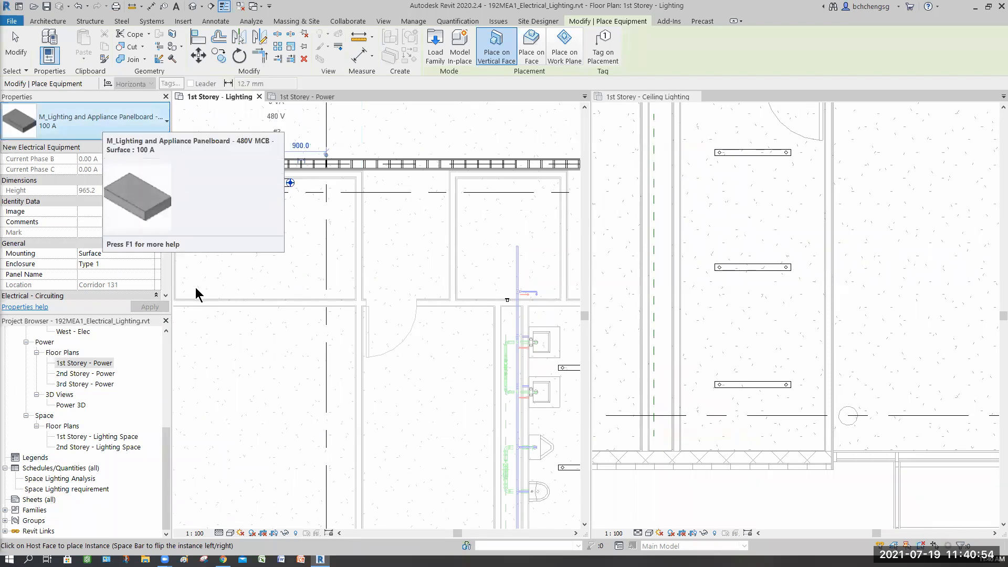
- Place a 208V, 100 A lighting and appliance panelboard on the same wall, between the 480V panelboard and grid line 3
{"action": "left_click", "coordinate": [104, 126]}
{"action": "left_click_drag", "start_coordinate": [204, 266], "coordinate": [146, 211]}
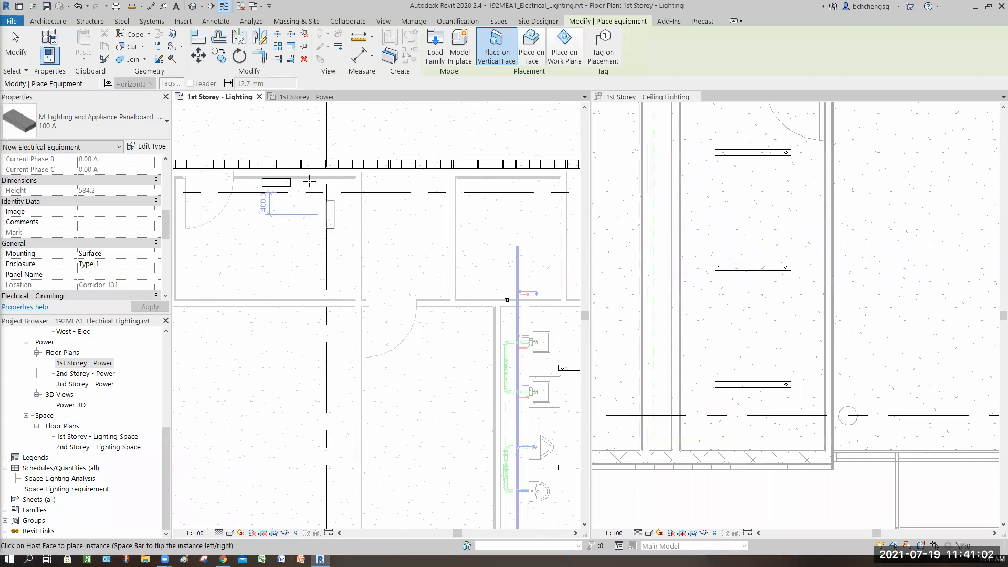
{"action": "left_click", "coordinate": [309, 181]}
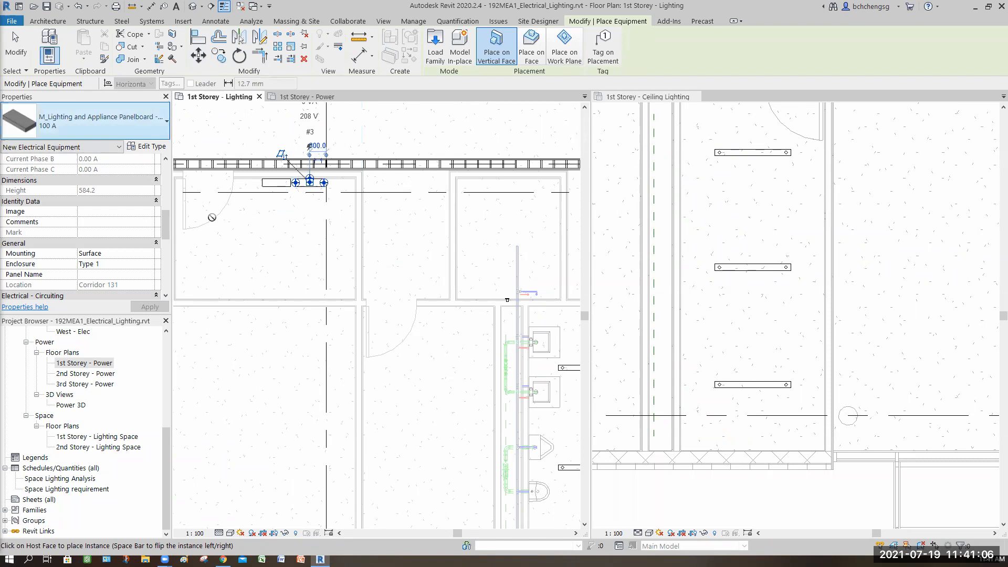
{"action": "key", "text": "Escape"}
{"action": "key", "text": "Escape"}
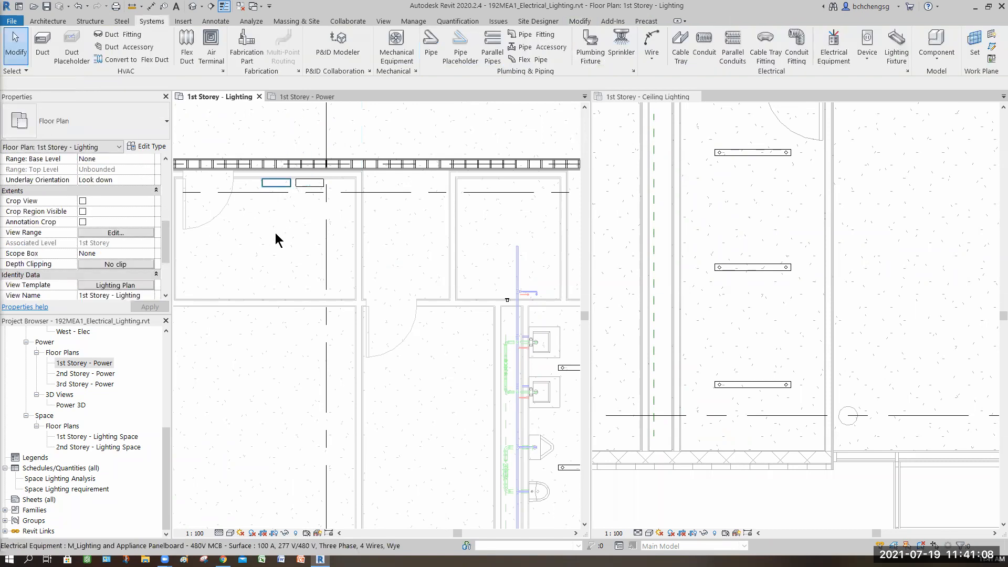
- Set the 480V panelboard's panel name to LP-107_108
{"action": "left_click", "coordinate": [277, 182]}
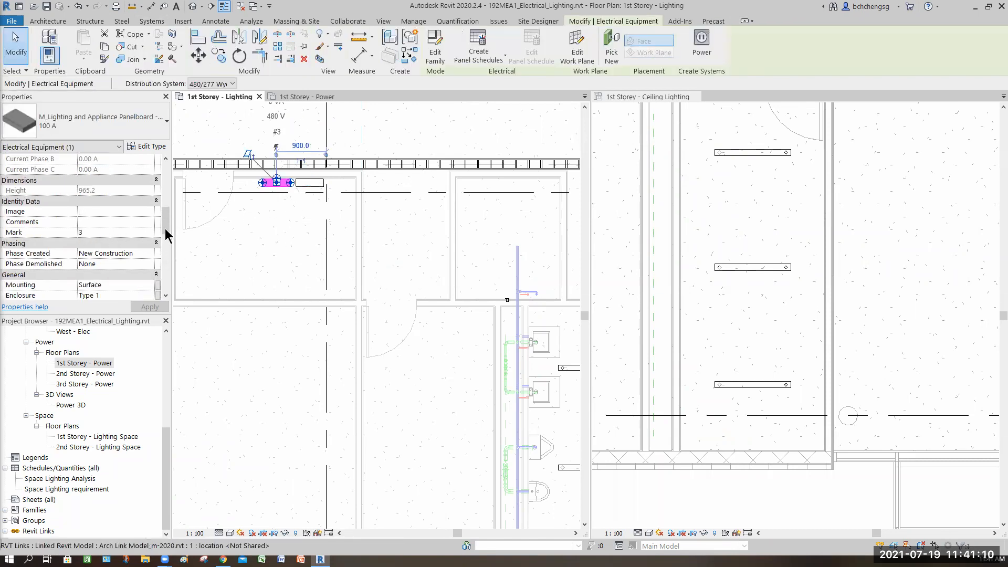
{"action": "scroll", "coordinate": [117, 232], "scroll_direction": "down", "scroll_amount": 4}
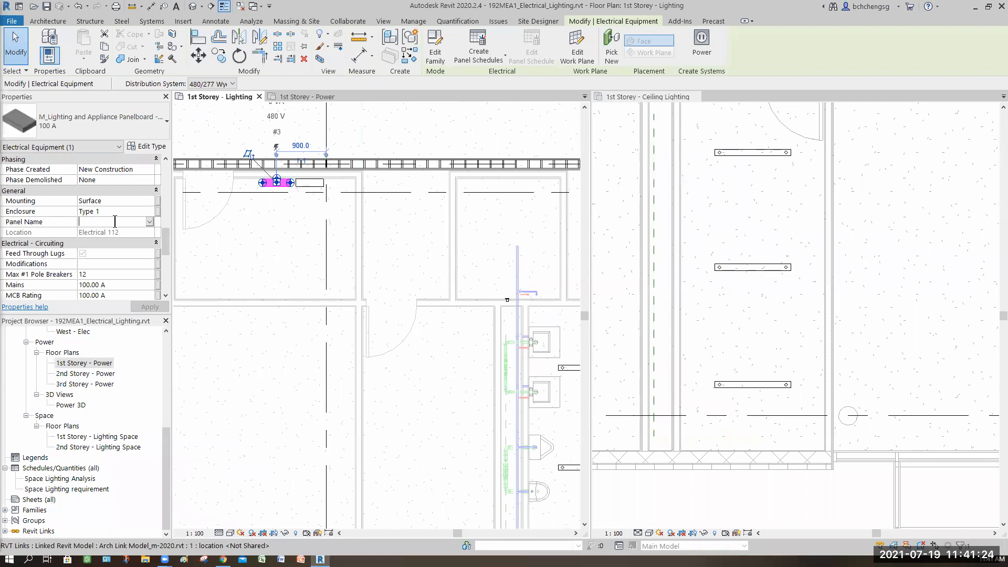
{"action": "type", "text": "LP"}
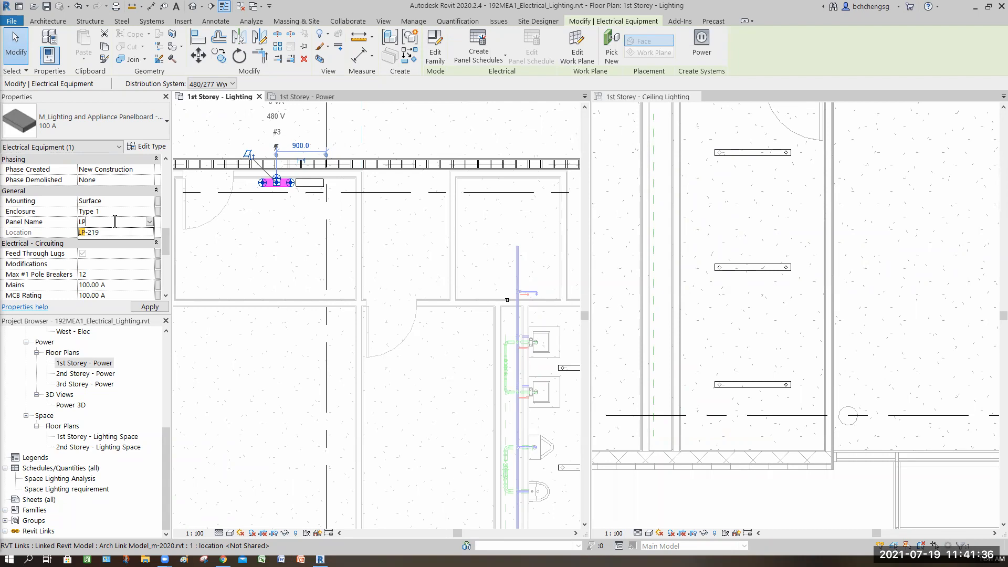
{"action": "type", "text": "107_108"}
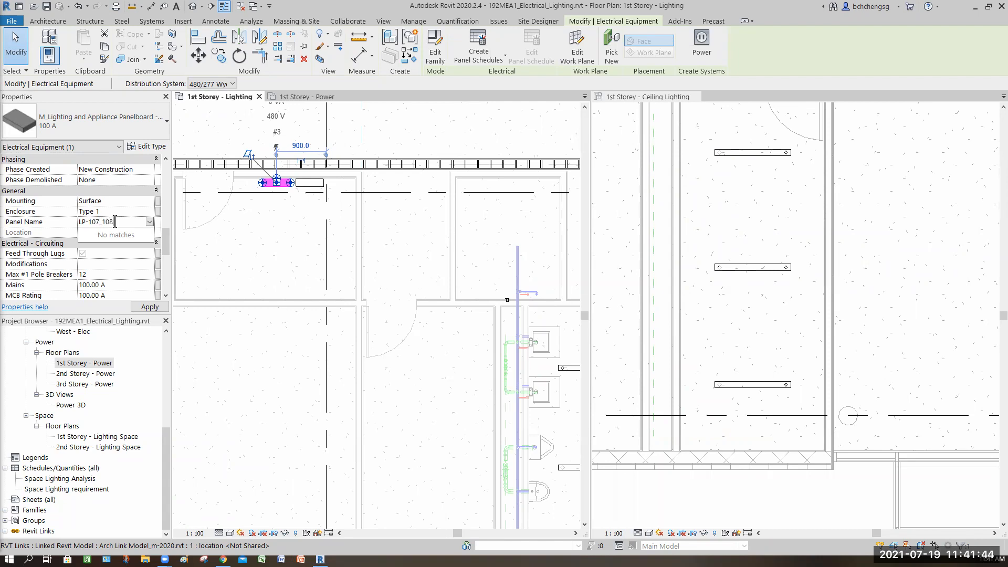
{"action": "key", "text": "Return"}
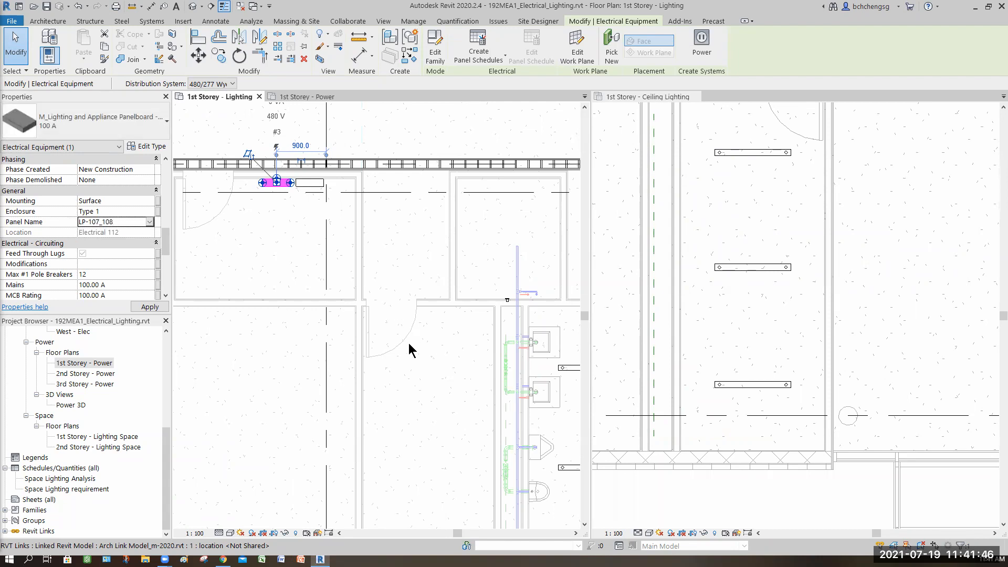
- Set the 208V panelboard's panel name to PP-107_108 and deselect it
{"action": "left_click", "coordinate": [315, 185]}
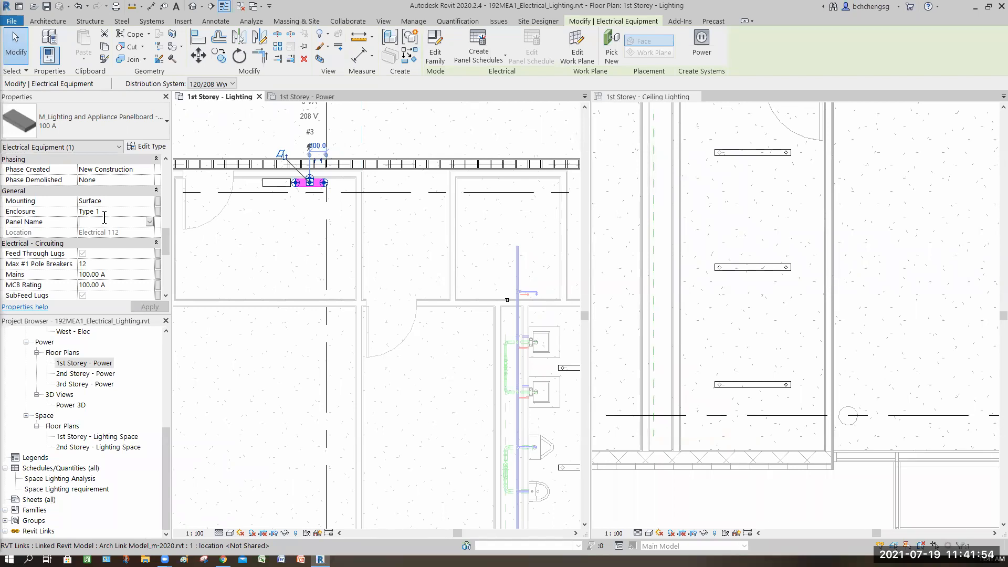
{"action": "type", "text": "PP"}
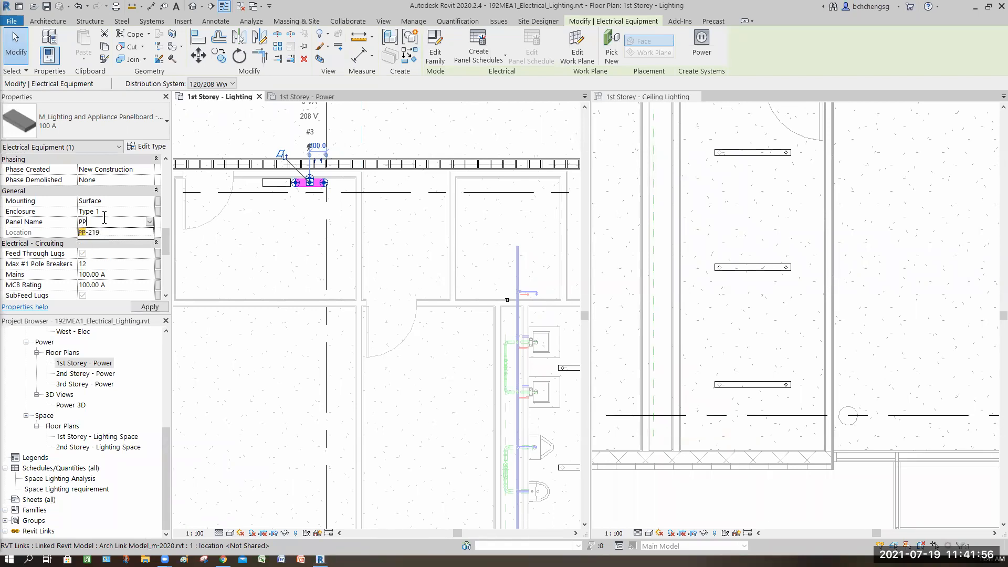
{"action": "type", "text": "-107"}
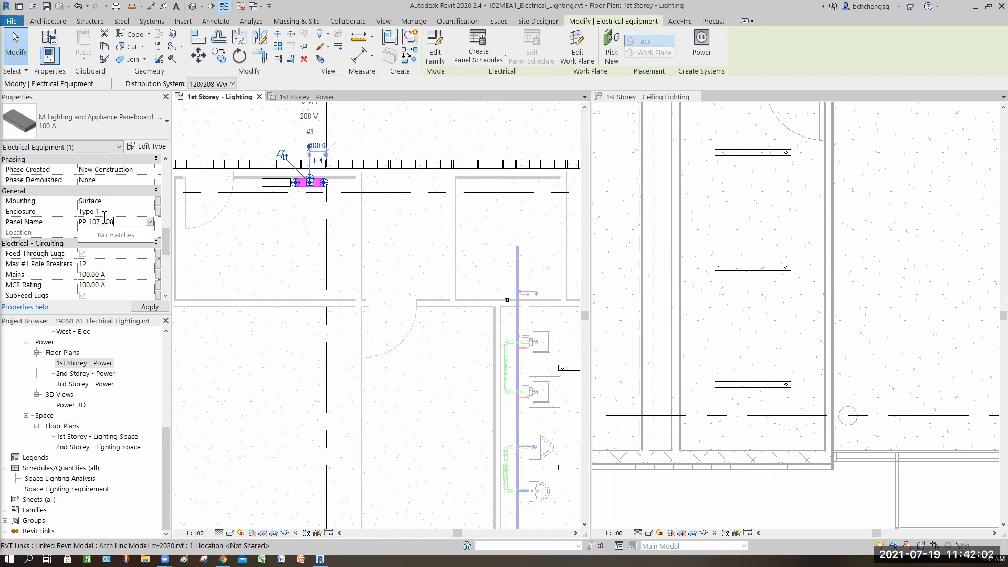
{"action": "type", "text": "_108"}
{"action": "key", "text": "Return"}
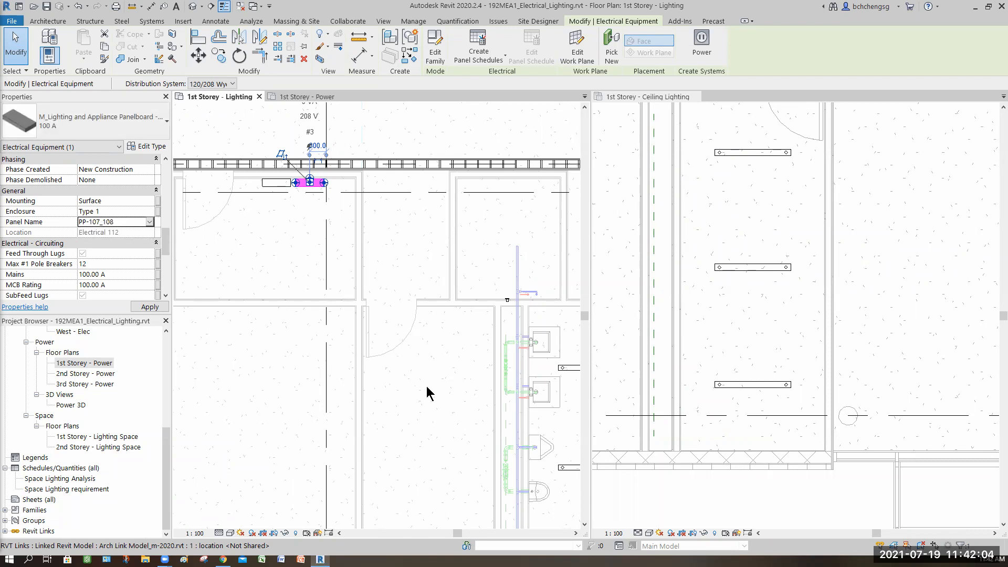
{"action": "left_click", "coordinate": [335, 371]}
- Create a power circuit from the toilet's uppermost pendant light
{"action": "middle_click_drag", "start_coordinate": [376, 349], "coordinate": [292, 320]}
{"action": "scroll", "coordinate": [460, 342], "scroll_direction": "down", "scroll_amount": 2}
{"action": "middle_click_drag", "start_coordinate": [454, 371], "coordinate": [469, 338]}
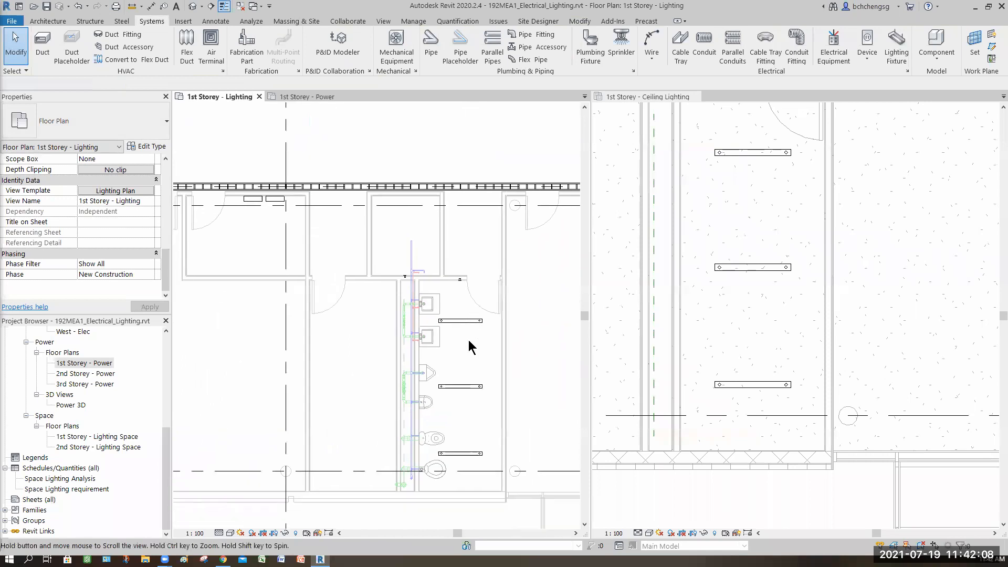
{"action": "left_click", "coordinate": [467, 315]}
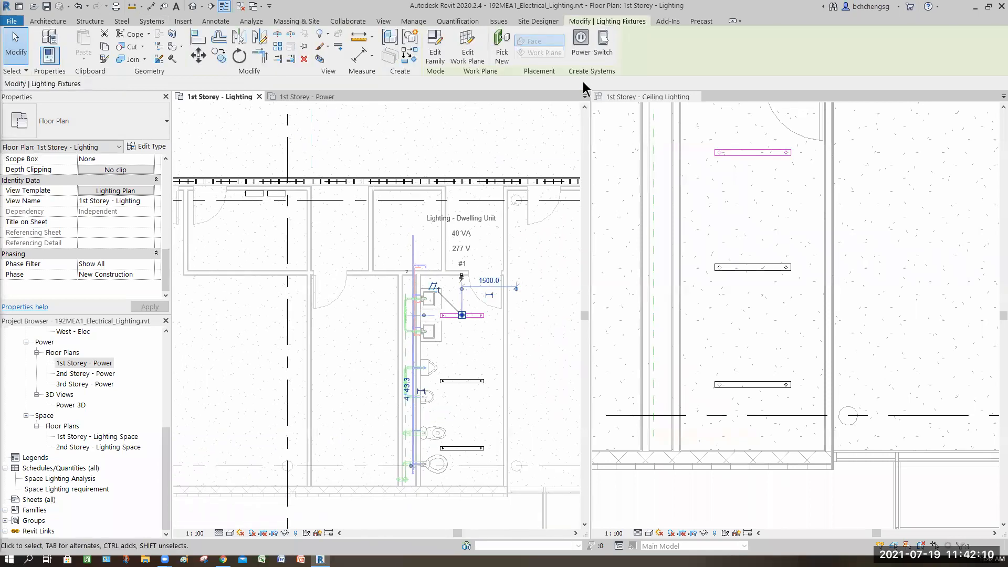
{"action": "left_click", "coordinate": [581, 42]}
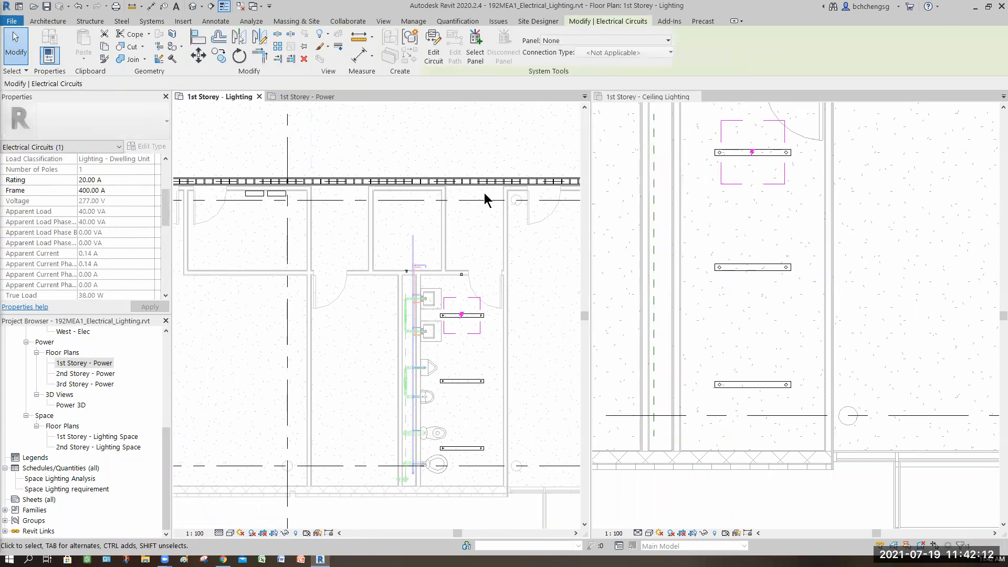
- Edit the new circuit, adding the other two pendant lights and the lighting switch beside the toilet door
{"action": "left_click", "coordinate": [435, 52]}
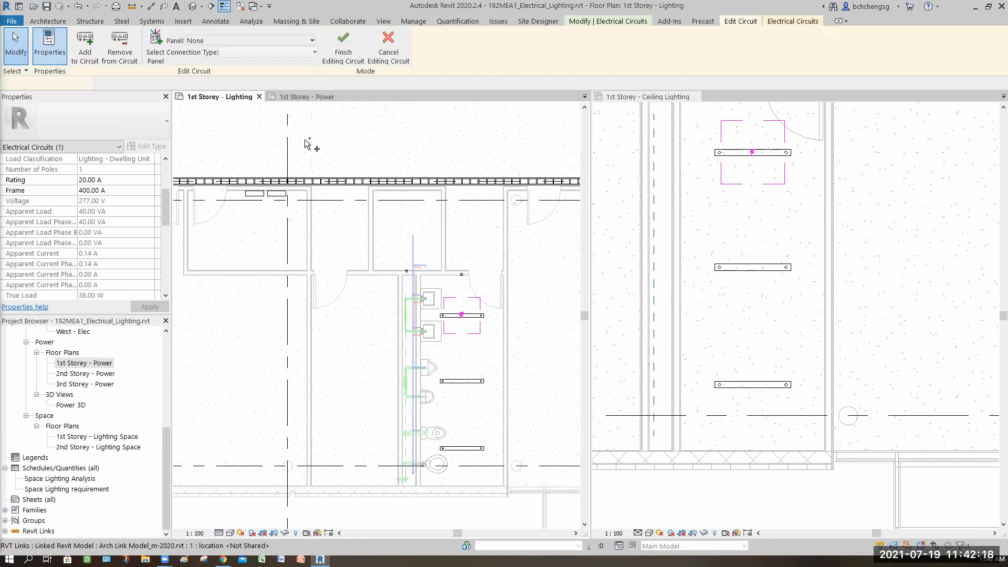
{"action": "left_click", "coordinate": [89, 65]}
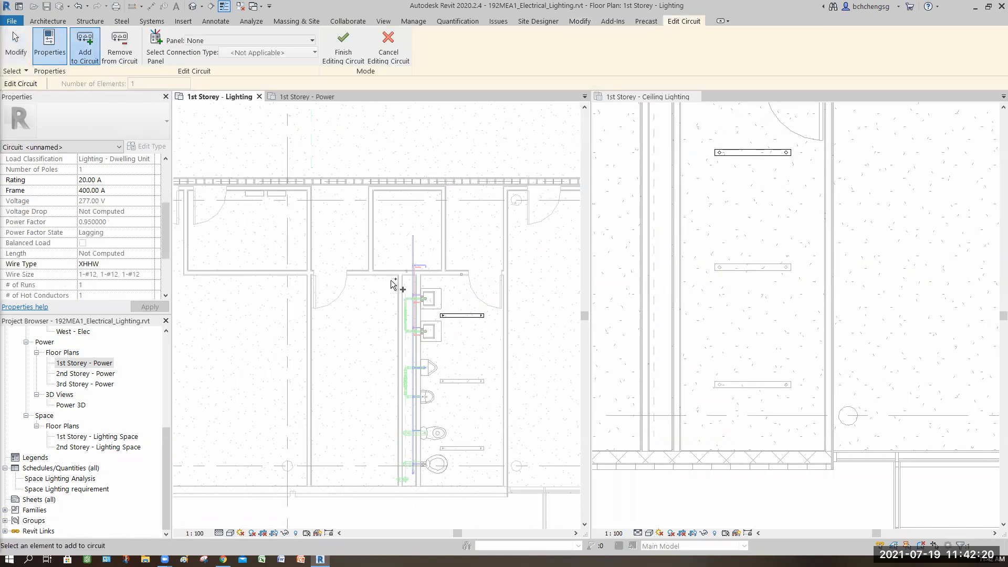
{"action": "left_click", "coordinate": [456, 382]}
{"action": "left_click", "coordinate": [464, 448]}
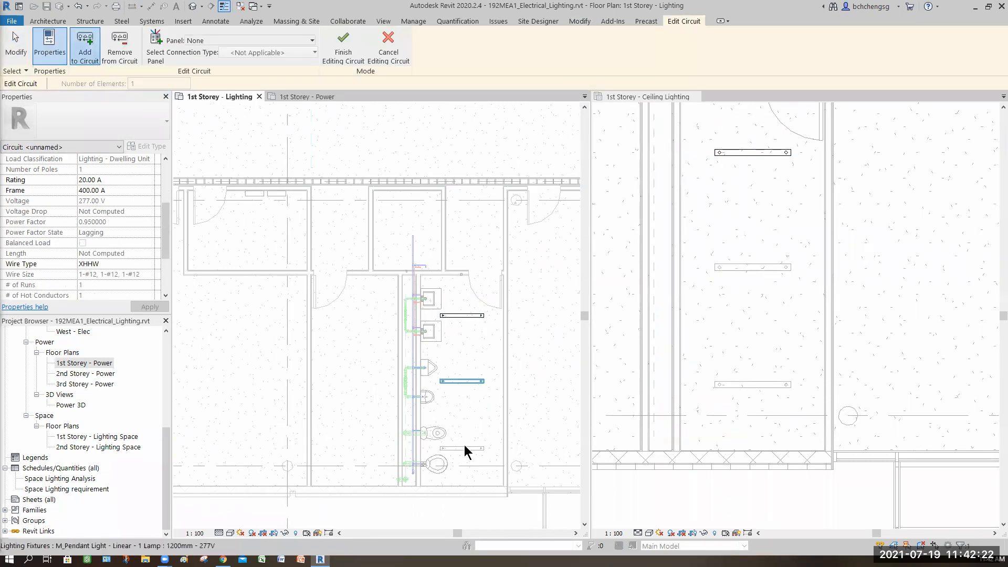
{"action": "left_click", "coordinate": [461, 275]}
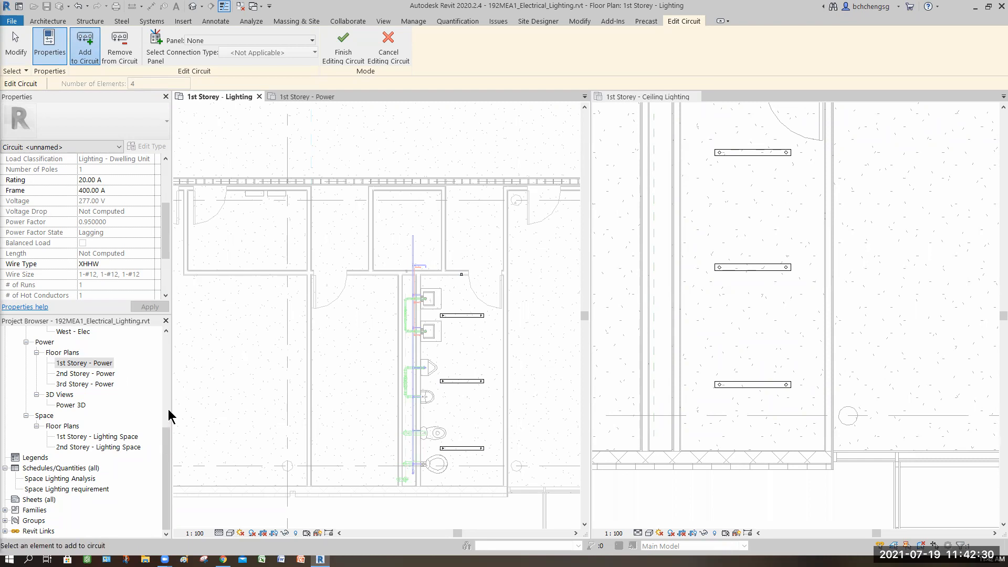
- Finish editing the toilet lighting circuit without assigning a panel and clear the selection
{"action": "scroll", "coordinate": [132, 377], "scroll_direction": "up", "scroll_amount": 6}
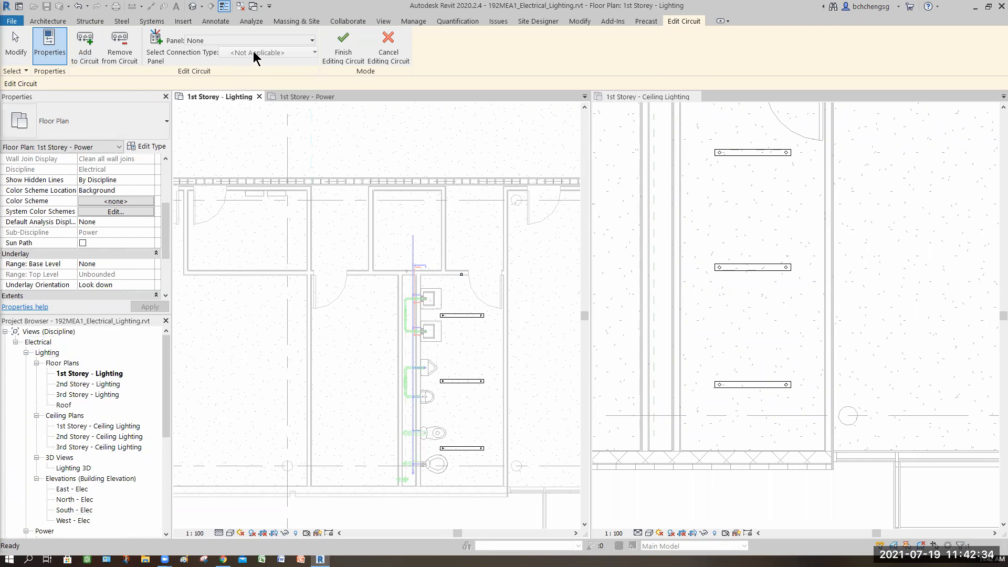
{"action": "left_click", "coordinate": [312, 41]}
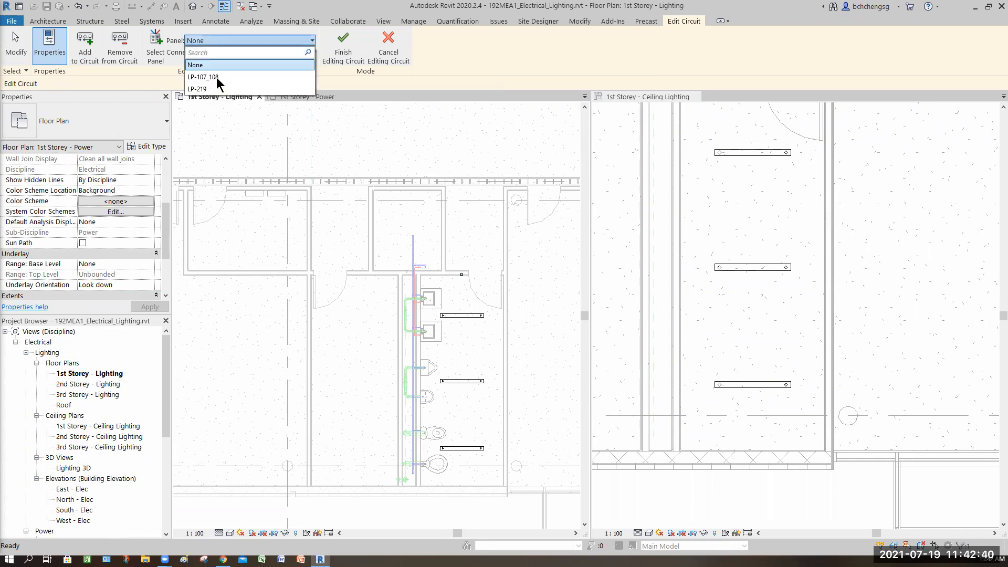
{"action": "left_click", "coordinate": [247, 351]}
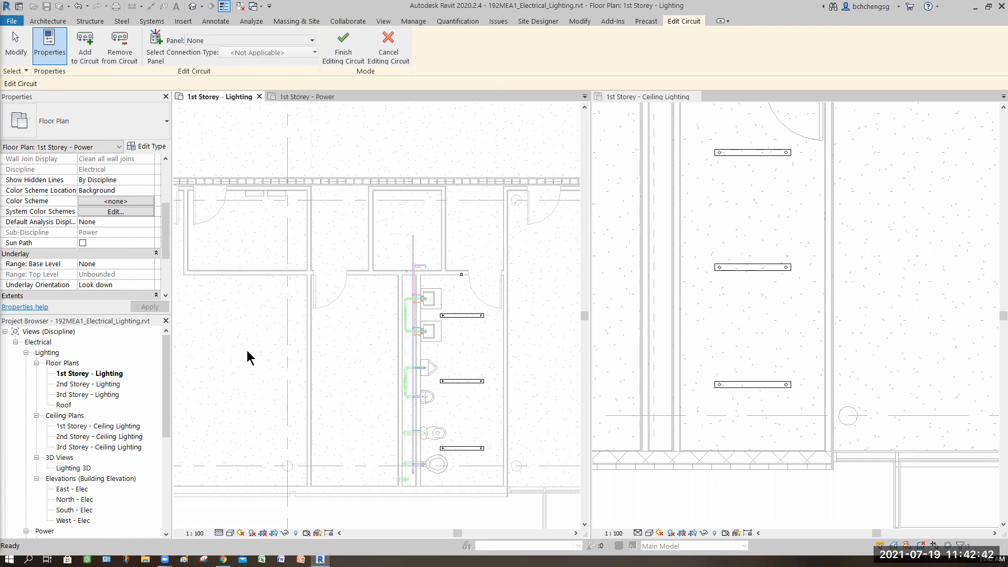
{"action": "left_click", "coordinate": [336, 52]}
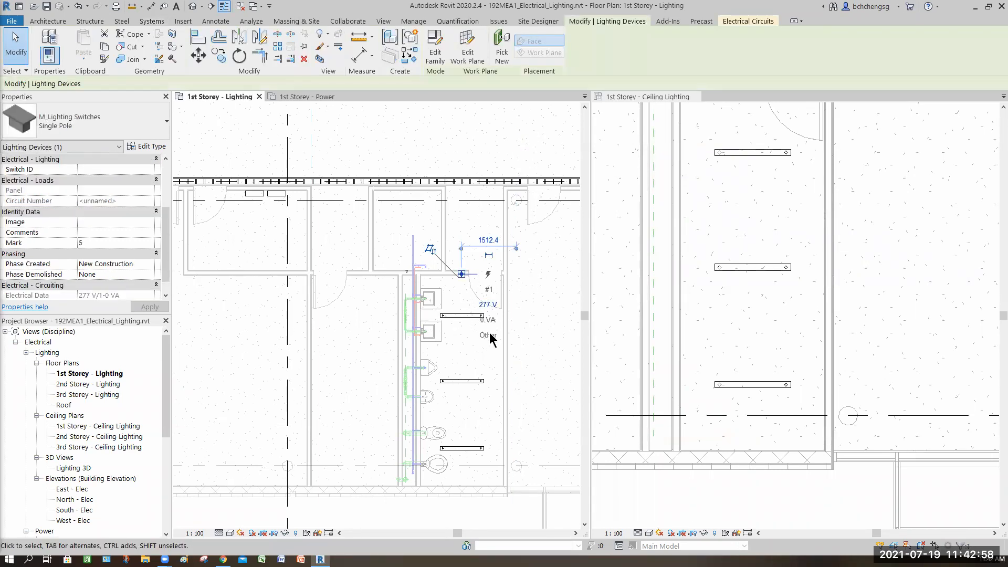
{"action": "key", "text": "Escape"}
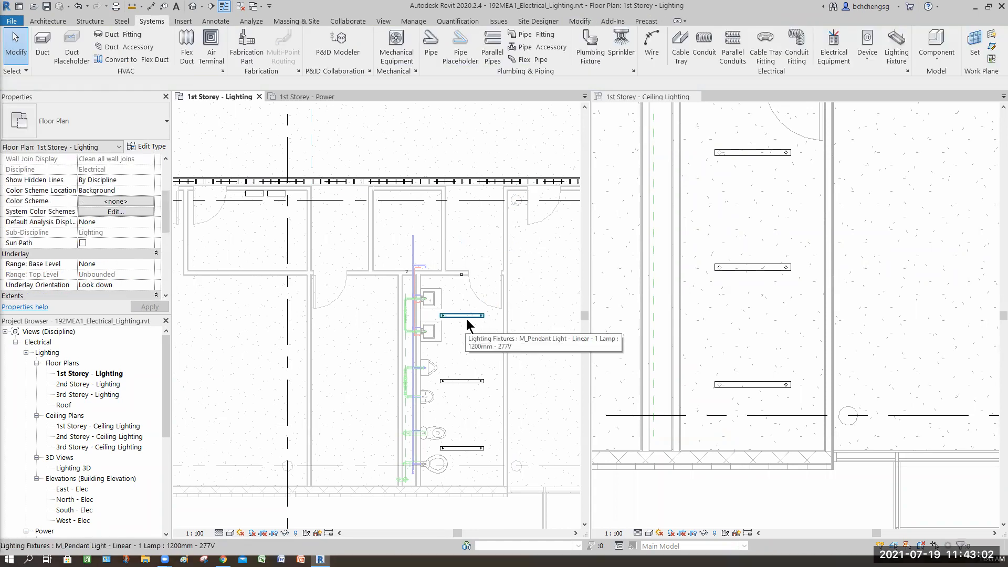
- Select the toilet's lighting circuit and convert it to arc wires linking the three pendant lights and the switch
{"action": "key", "text": "Tab"}
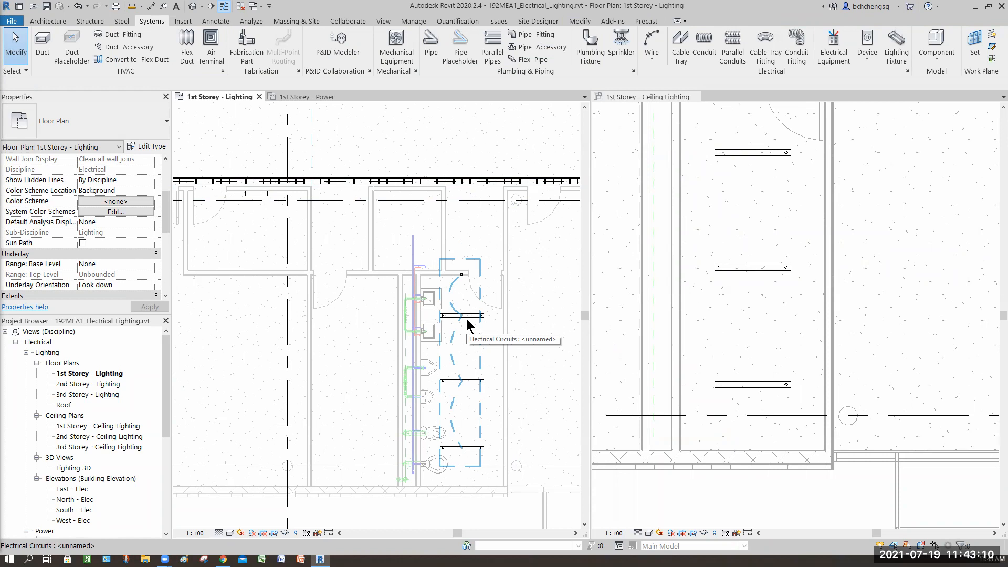
{"action": "key", "text": "Tab"}
{"action": "key", "text": "Tab"}
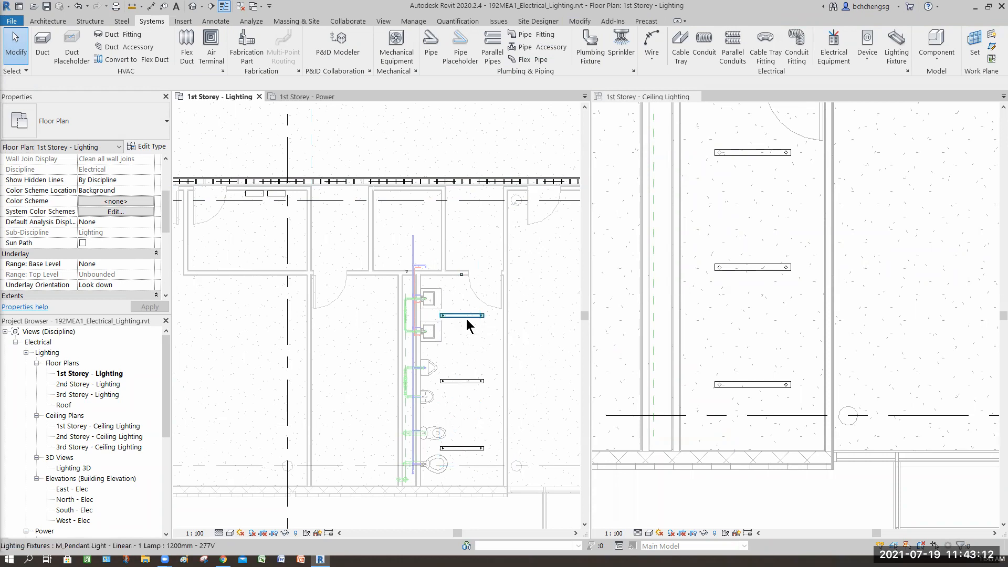
{"action": "key", "text": "Tab"}
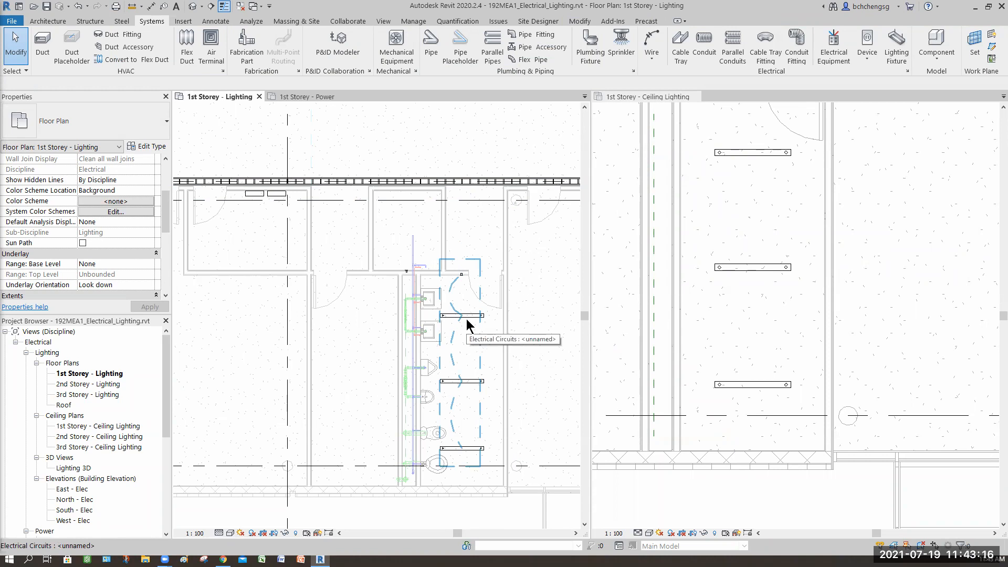
{"action": "left_click", "coordinate": [468, 323]}
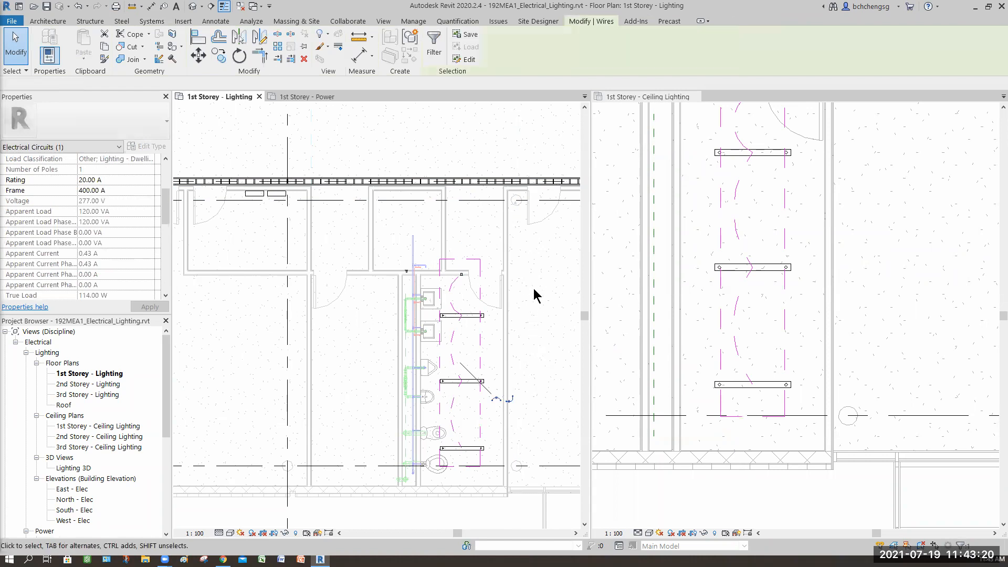
{"action": "left_click", "coordinate": [537, 263]}
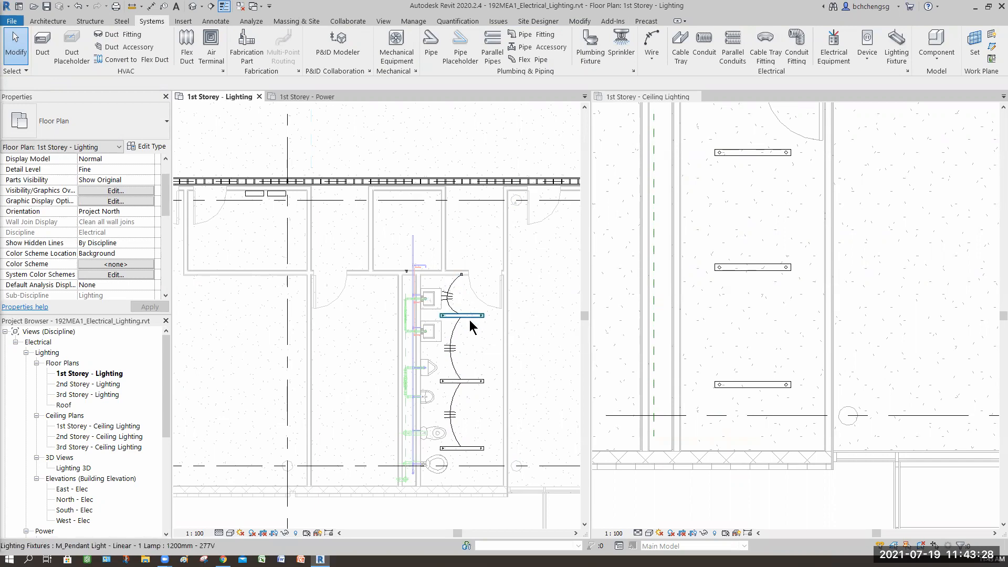
- Edit the toilet's lighting circuit to assign it to panel LP-107_108 and finish editing
{"action": "key", "text": "Tab"}
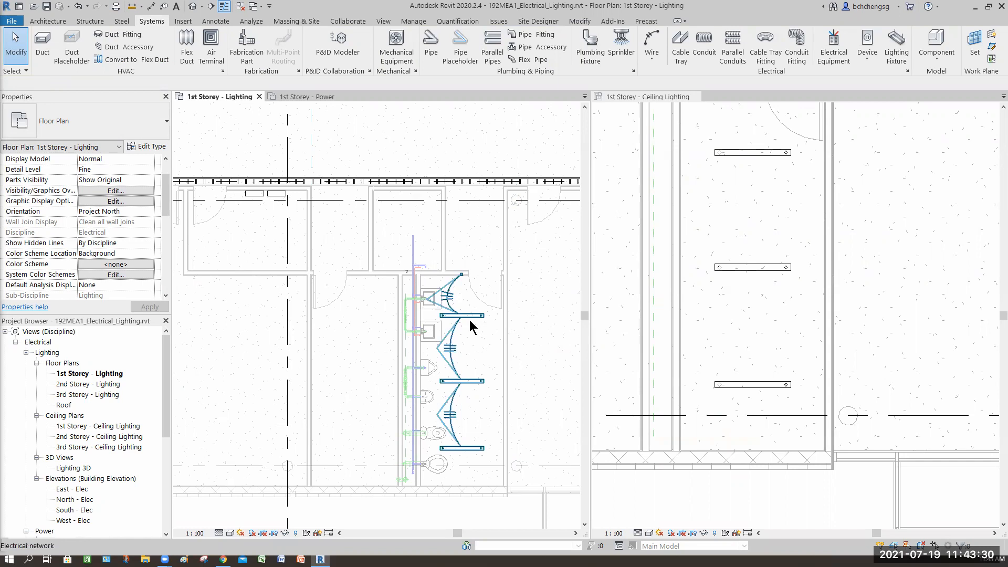
{"action": "key", "text": "Tab"}
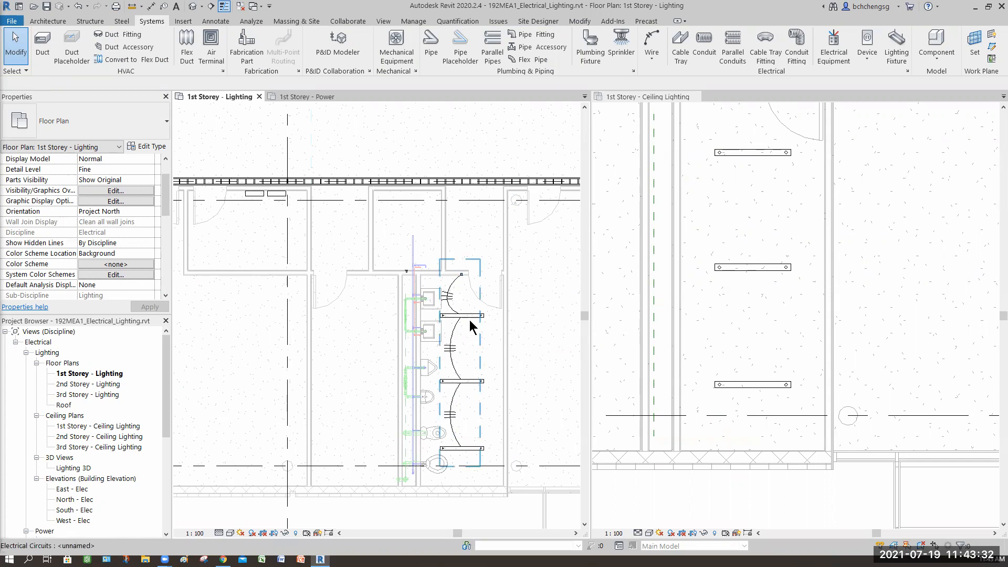
{"action": "left_click", "coordinate": [470, 322]}
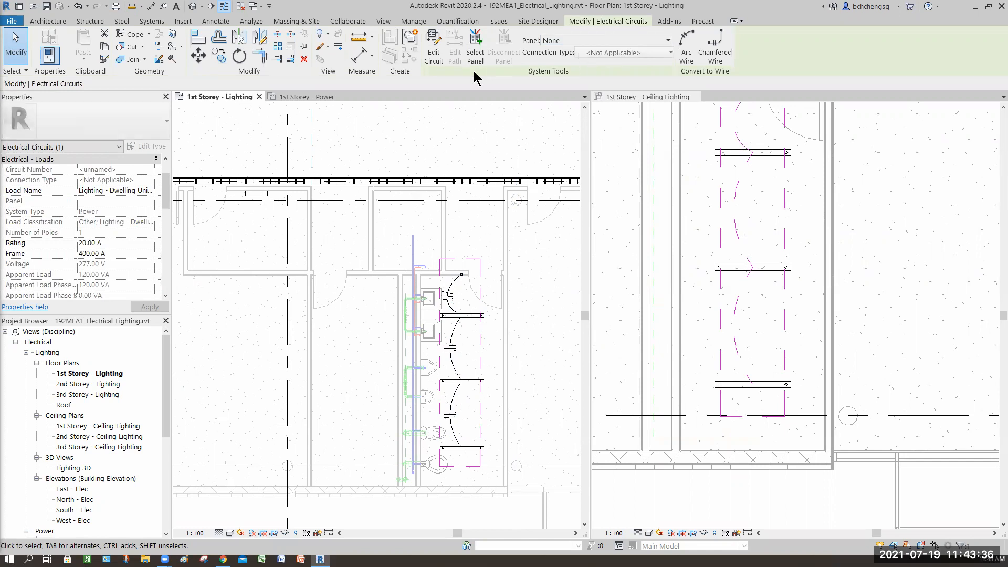
{"action": "left_click", "coordinate": [433, 47]}
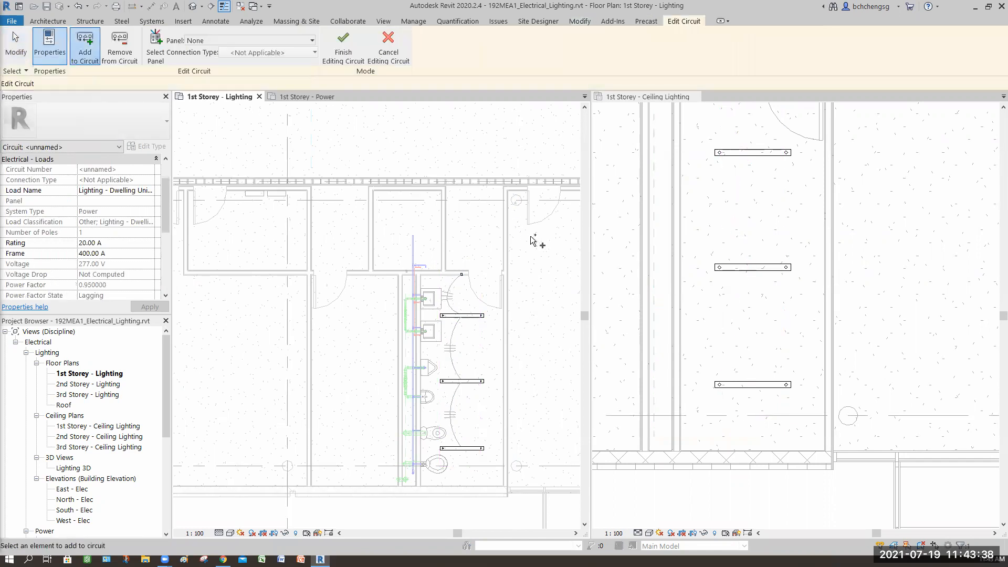
{"action": "left_click", "coordinate": [311, 41]}
{"action": "left_click", "coordinate": [211, 76]}
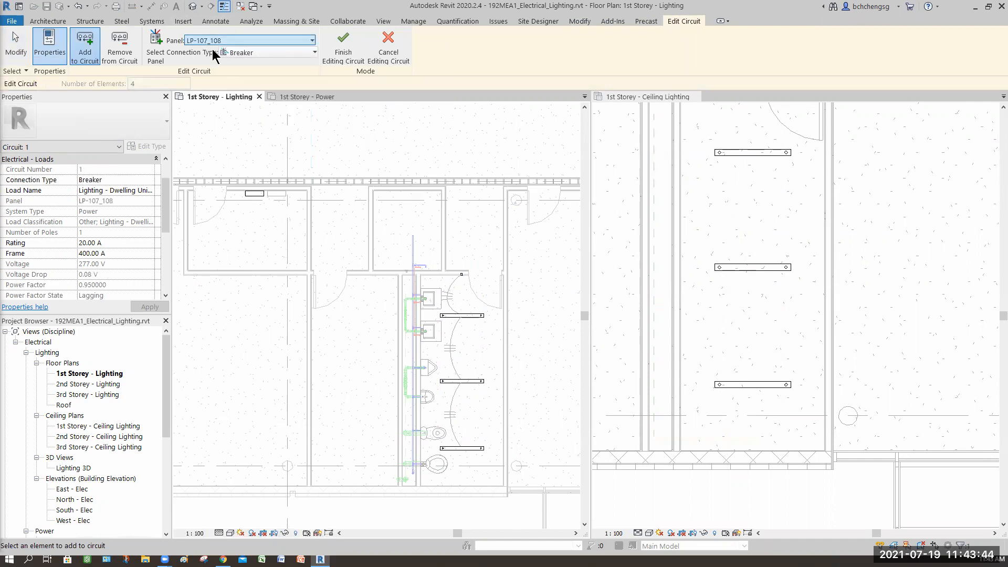
{"action": "left_click", "coordinate": [342, 50]}
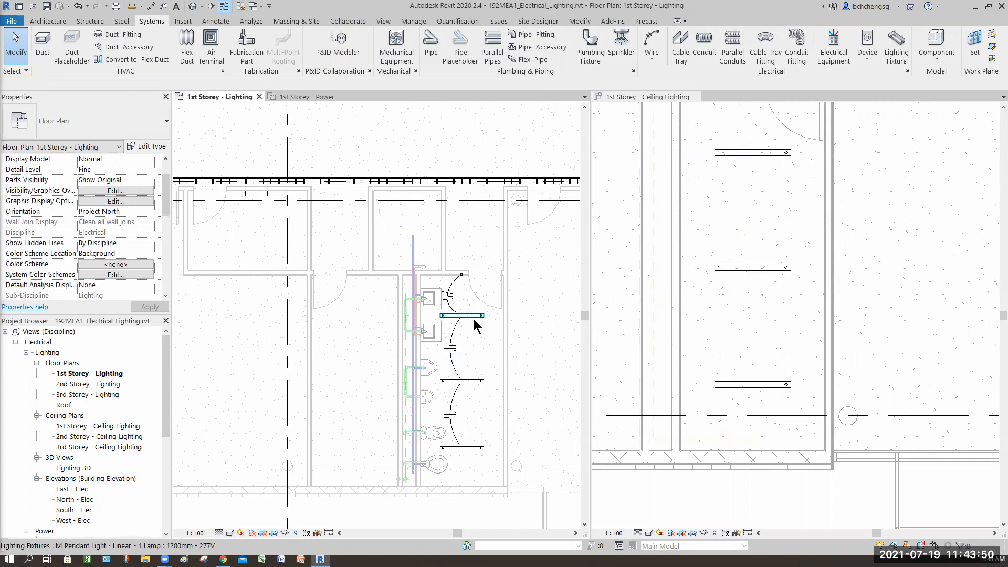
- Examine the lighting circuit's home run towards the panel in the lighting and ceiling lighting views, ending with it deselected
{"action": "key", "text": "Tab"}
{"action": "key", "text": "Tab"}
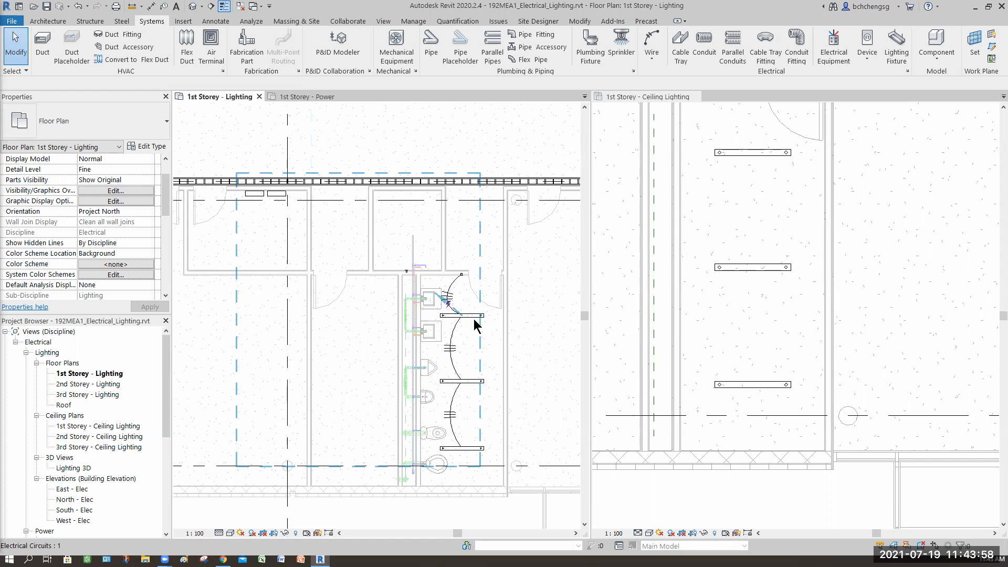
{"action": "left_click", "coordinate": [475, 326]}
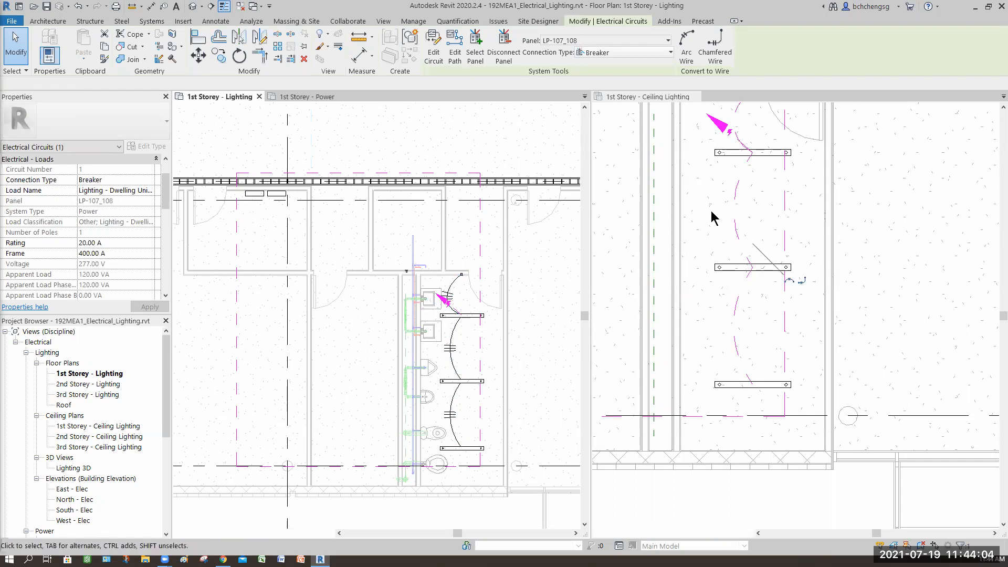
{"action": "middle_click", "coordinate": [741, 319]}
{"action": "middle_click_drag", "start_coordinate": [741, 320], "coordinate": [803, 401]}
{"action": "scroll", "coordinate": [805, 402], "scroll_direction": "down", "scroll_amount": 1}
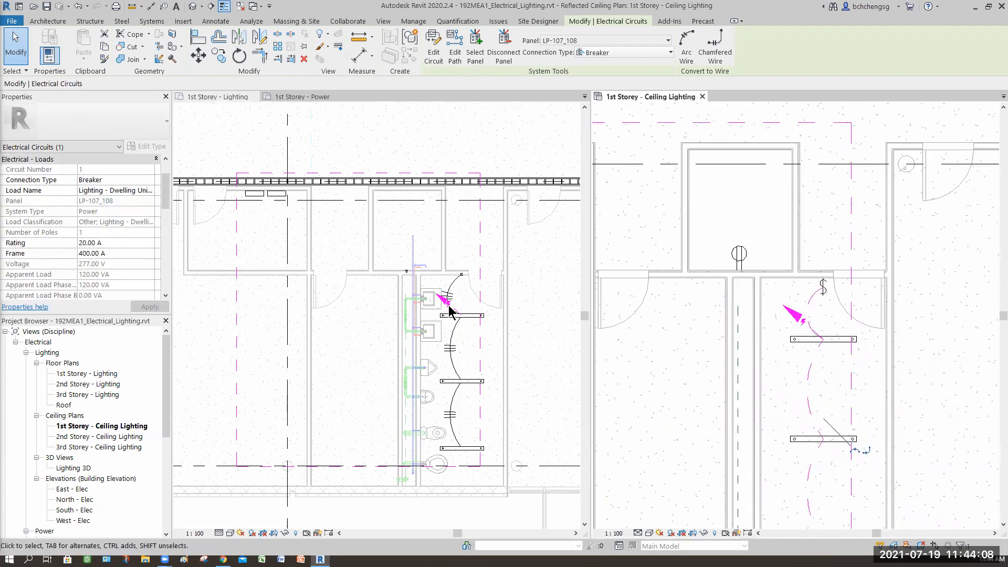
{"action": "scroll", "coordinate": [444, 310], "scroll_direction": "up", "scroll_amount": 6}
{"action": "scroll", "coordinate": [447, 309], "scroll_direction": "up", "scroll_amount": 1}
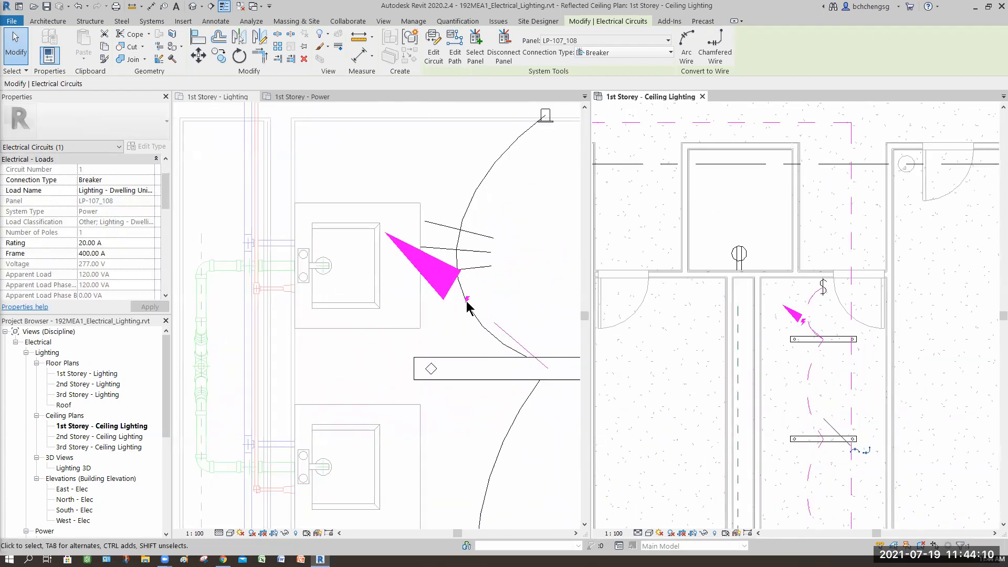
{"action": "scroll", "coordinate": [468, 304], "scroll_direction": "down", "scroll_amount": 5}
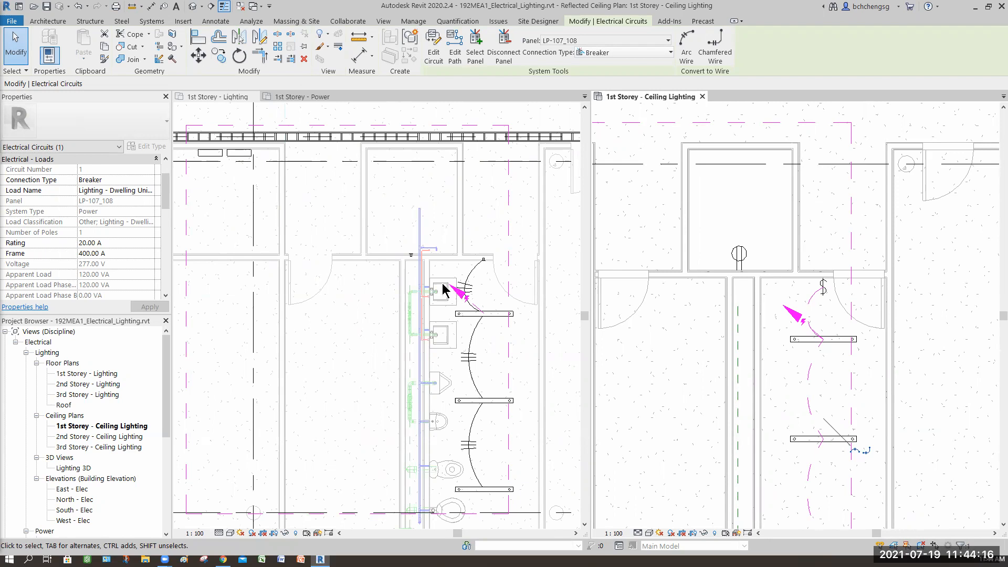
{"action": "left_click", "coordinate": [458, 298]}
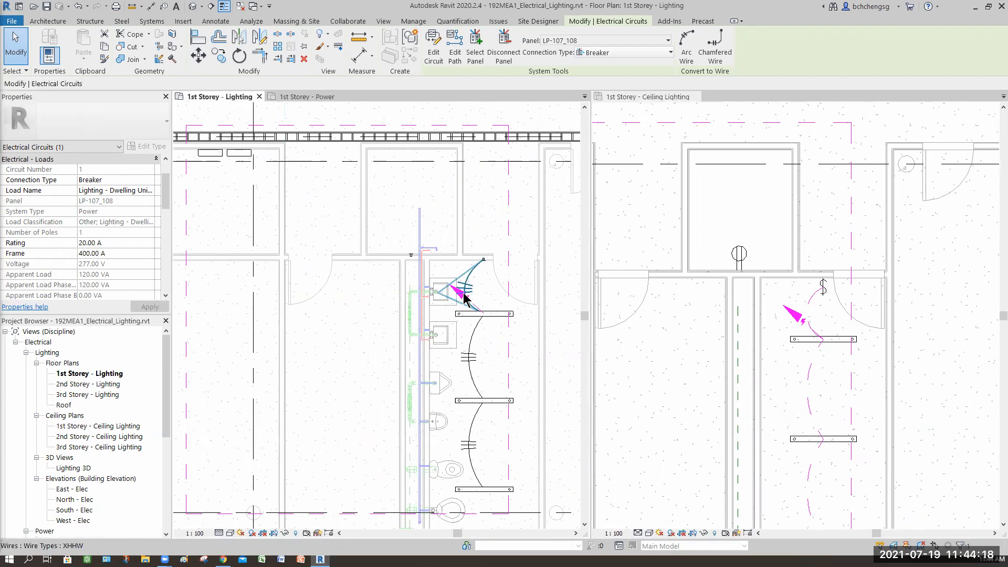
{"action": "left_click", "coordinate": [762, 341]}
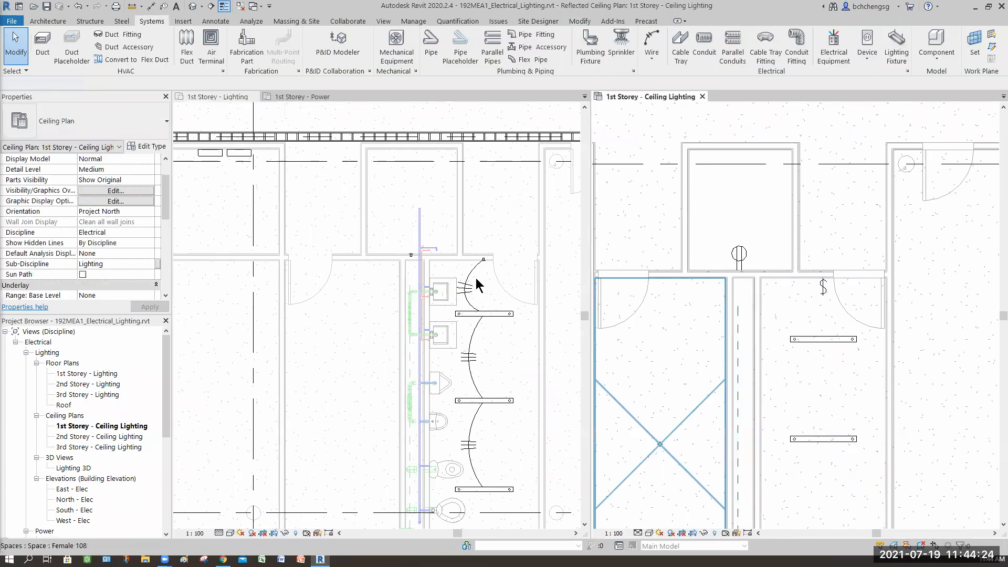
- Draw an arc wire from the LP-107_108 panelboard to the toilet's uppermost pendant light
{"action": "left_click", "coordinate": [654, 61]}
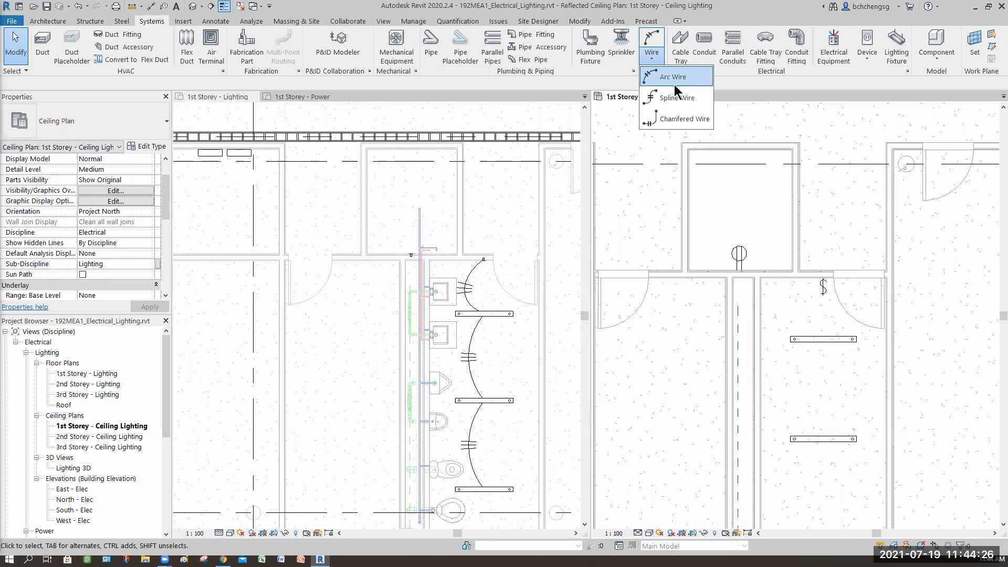
{"action": "left_click", "coordinate": [683, 75]}
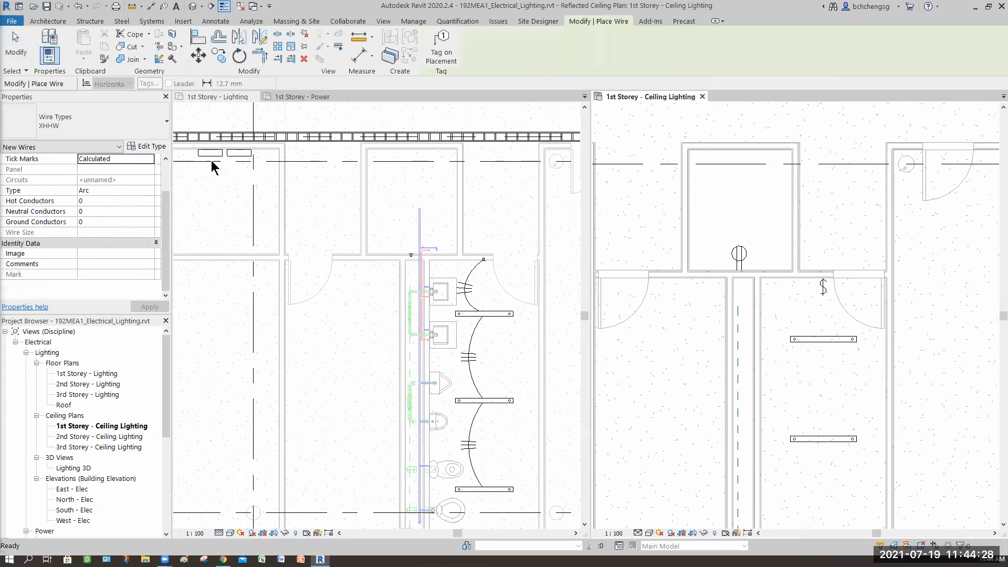
{"action": "left_click", "coordinate": [212, 174]}
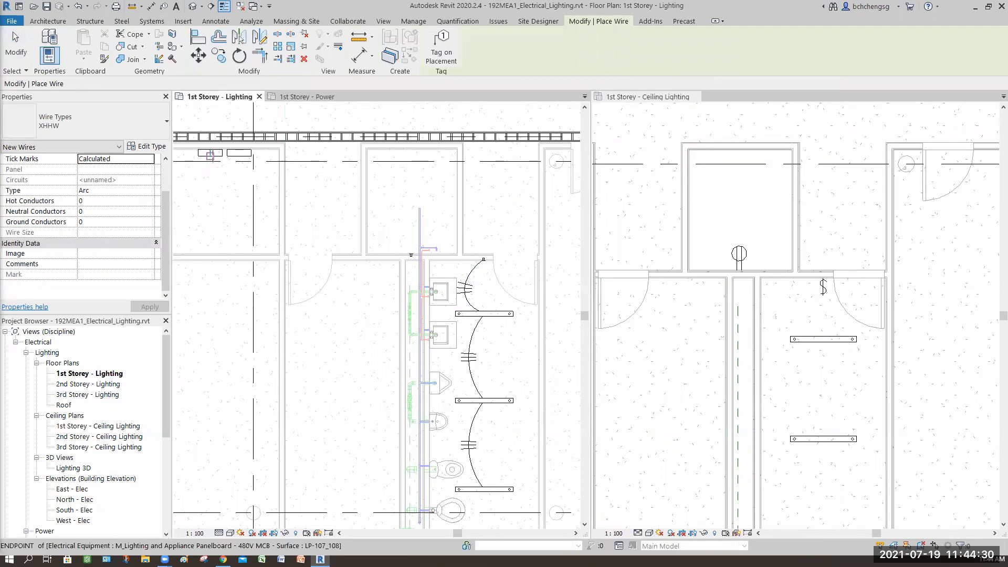
{"action": "left_click", "coordinate": [269, 211]}
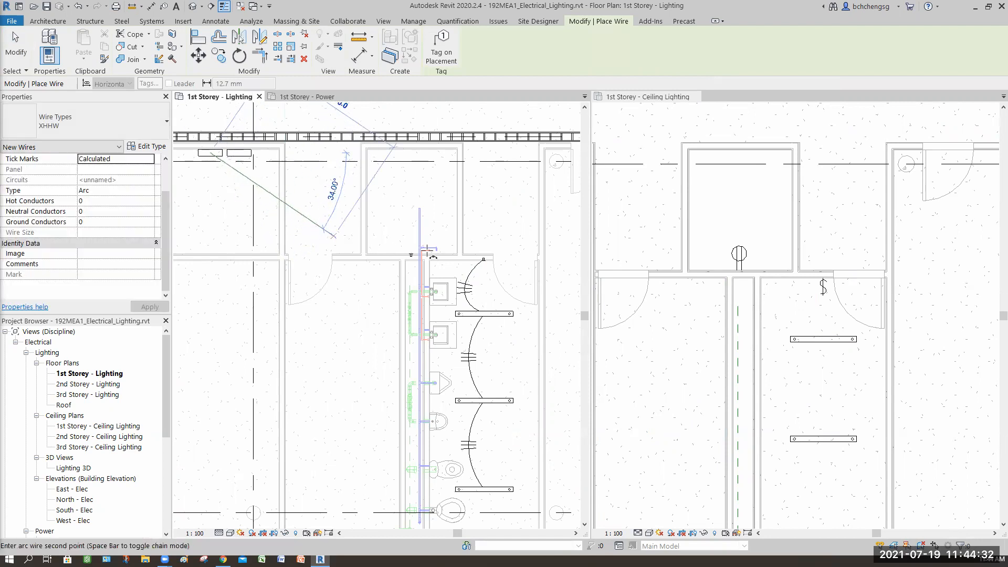
{"action": "left_click", "coordinate": [484, 314]}
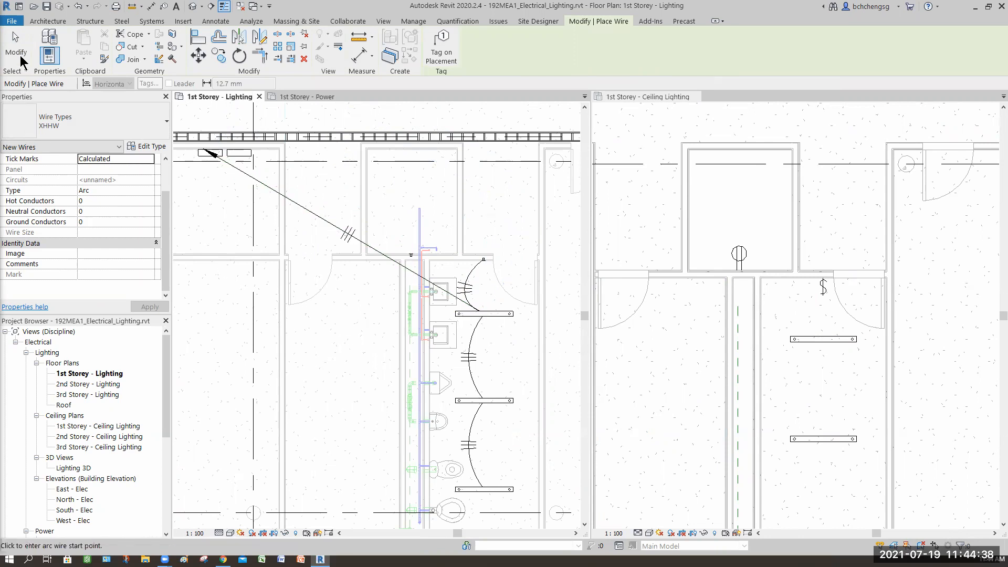
{"action": "key", "text": "Escape"}
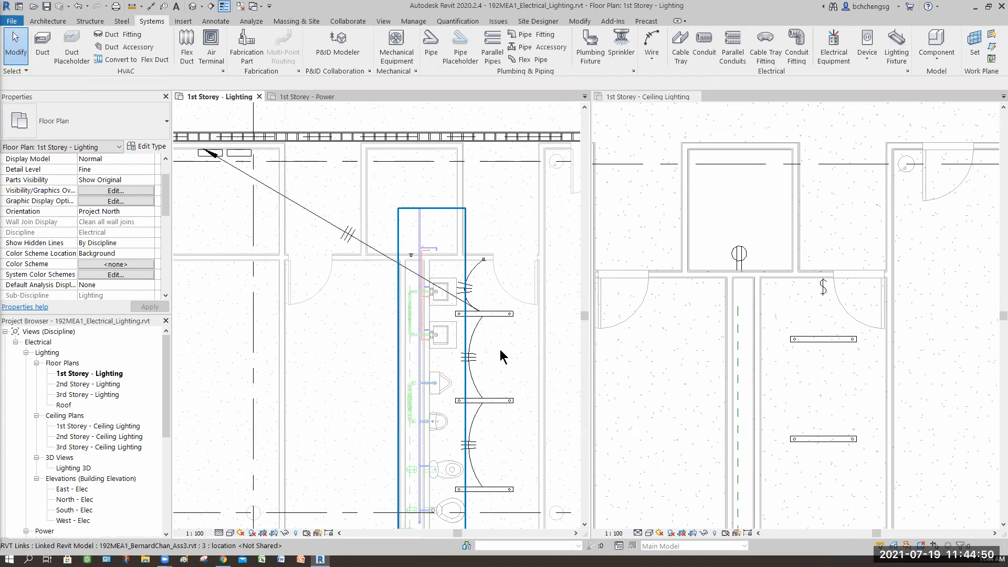
- Inspect the finished wiring and the LP-107_108 panelboard's electrical load properties
{"action": "scroll", "coordinate": [500, 351], "scroll_direction": "down", "scroll_amount": 3}
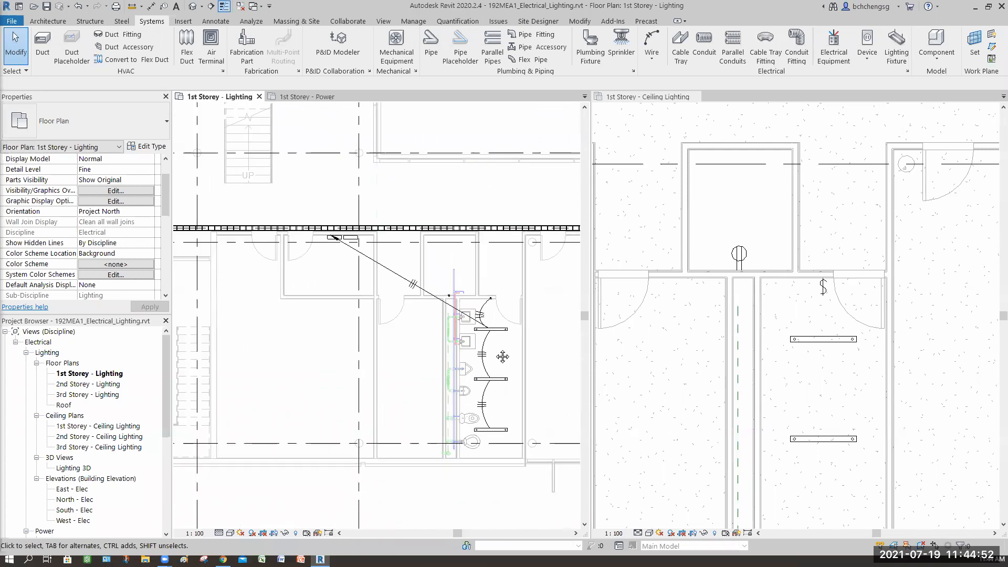
{"action": "middle_click_drag", "start_coordinate": [497, 349], "coordinate": [477, 338]}
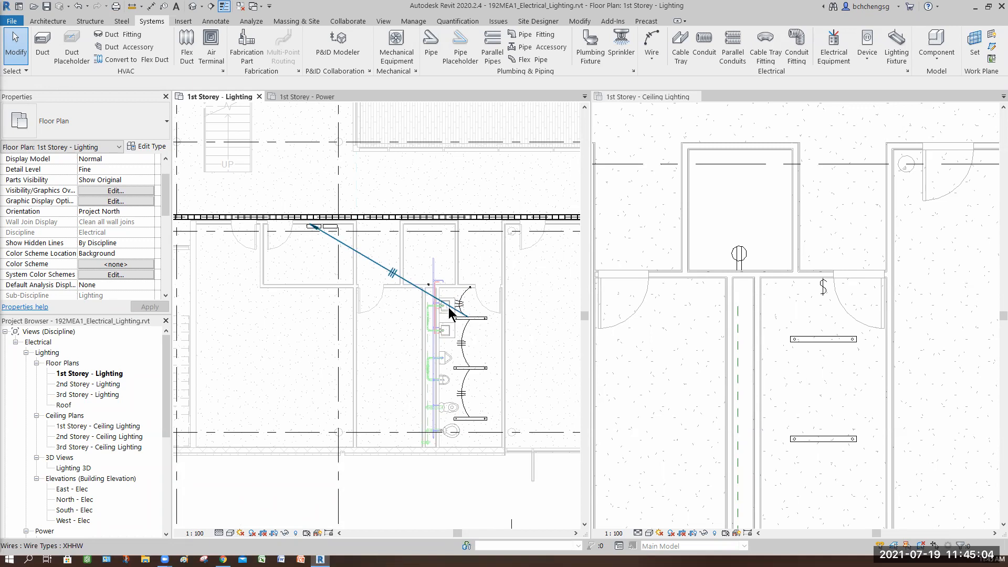
{"action": "scroll", "coordinate": [377, 305], "scroll_direction": "up", "scroll_amount": 1}
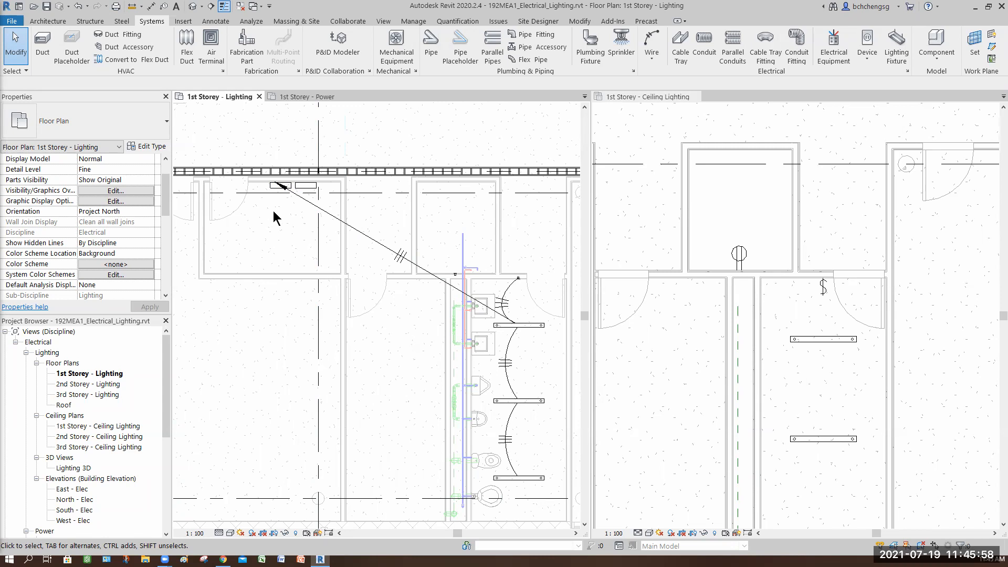
{"action": "scroll", "coordinate": [273, 210], "scroll_direction": "up", "scroll_amount": 1}
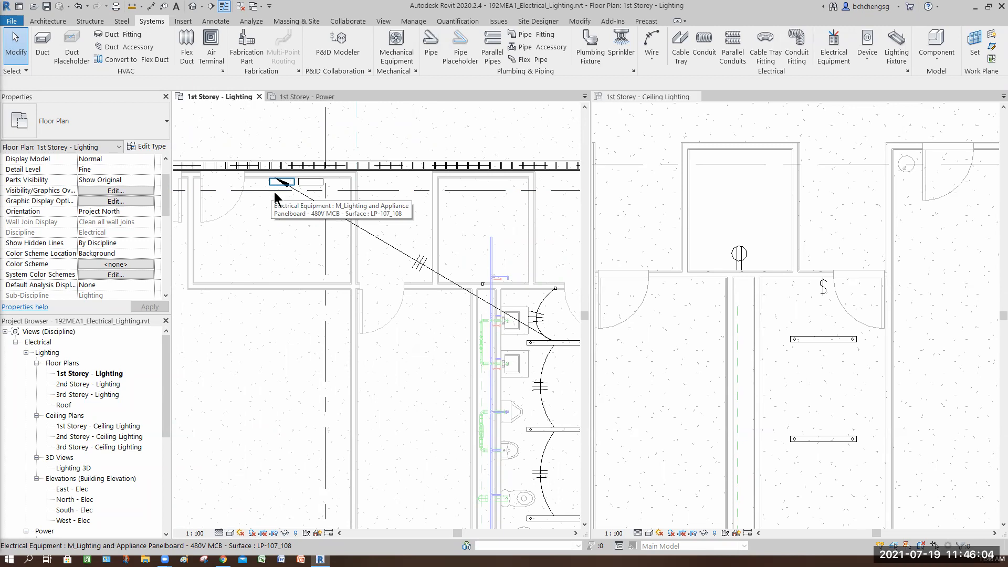
{"action": "left_click", "coordinate": [282, 181]}
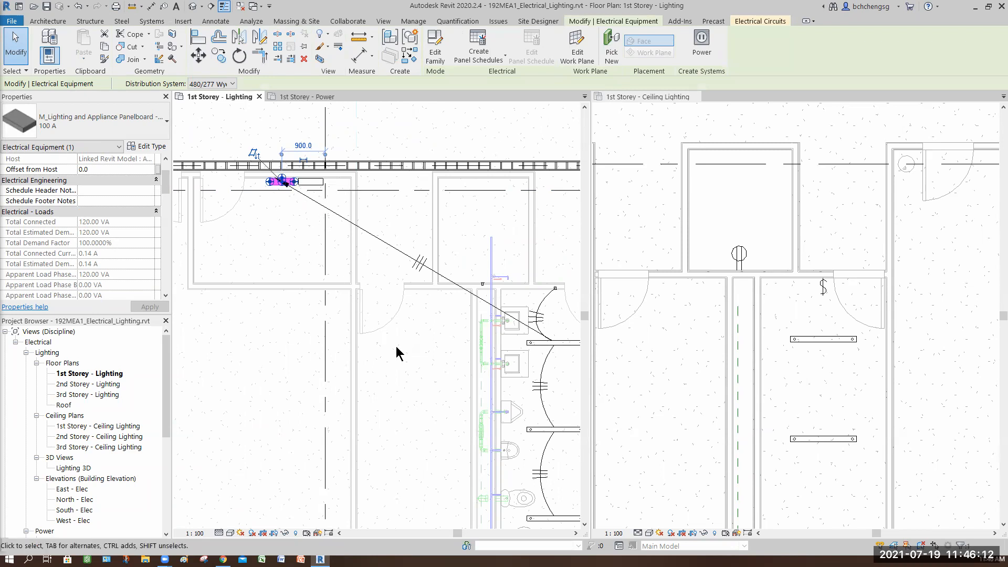
{"action": "key", "text": "Escape"}
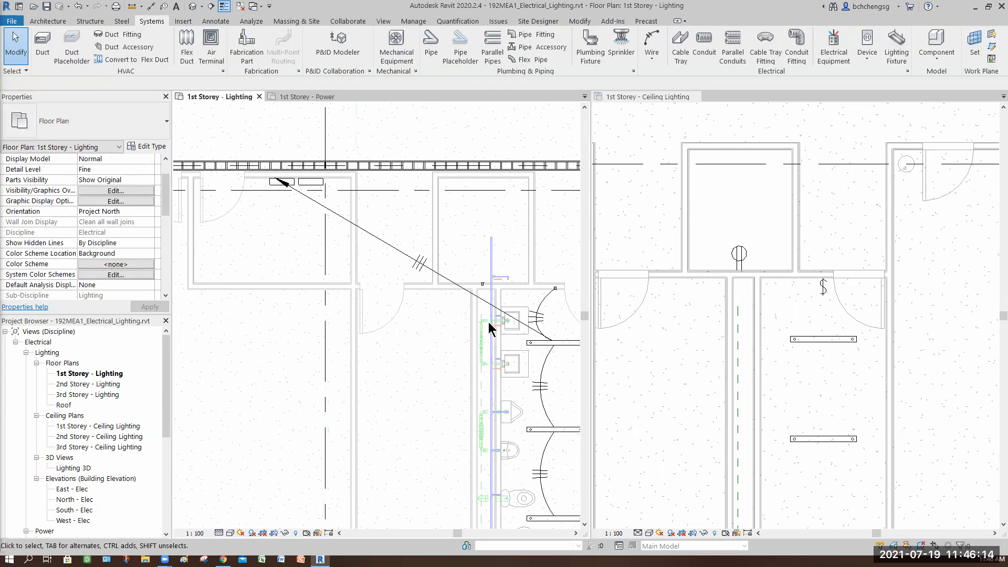
- Review the toilet's wiring and its panelboard connection within the wider 1st storey lighting plan
{"action": "scroll", "coordinate": [409, 361], "scroll_direction": "down", "scroll_amount": 3}
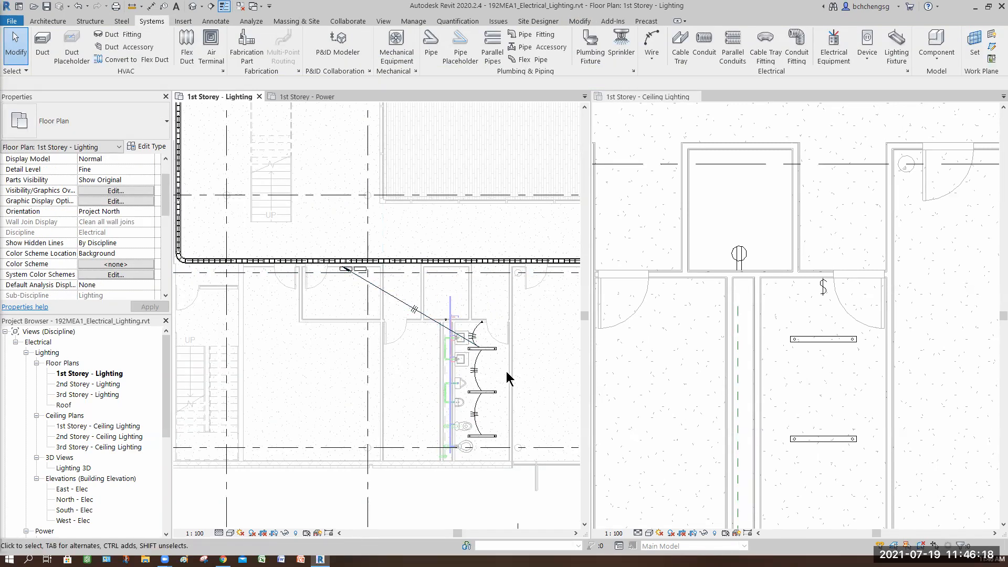
{"action": "scroll", "coordinate": [506, 371], "scroll_direction": "down", "scroll_amount": 3}
{"action": "middle_click_drag", "start_coordinate": [441, 366], "coordinate": [440, 366]}
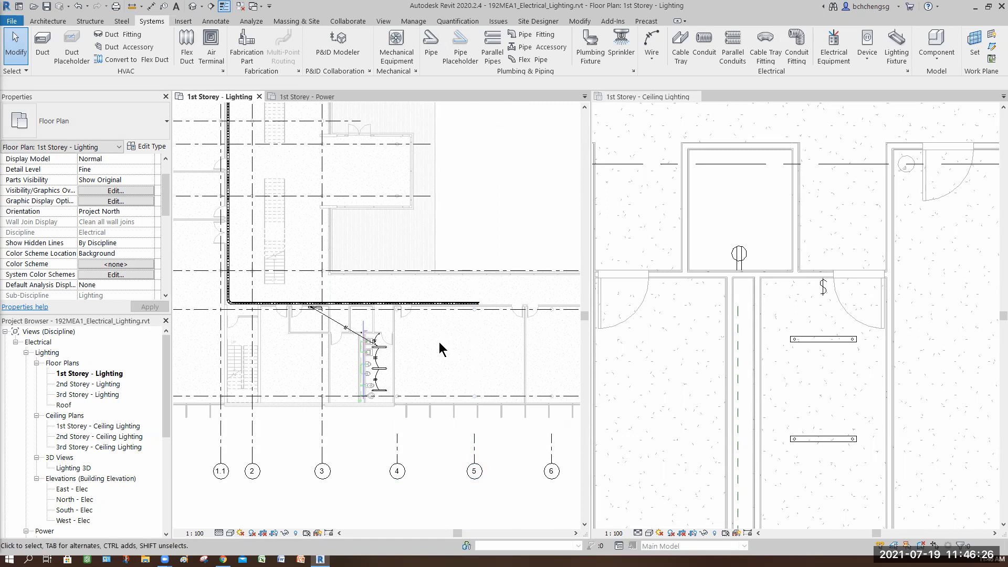
{"action": "scroll", "coordinate": [439, 342], "scroll_direction": "up", "scroll_amount": 2}
{"action": "left_click", "coordinate": [266, 301]}
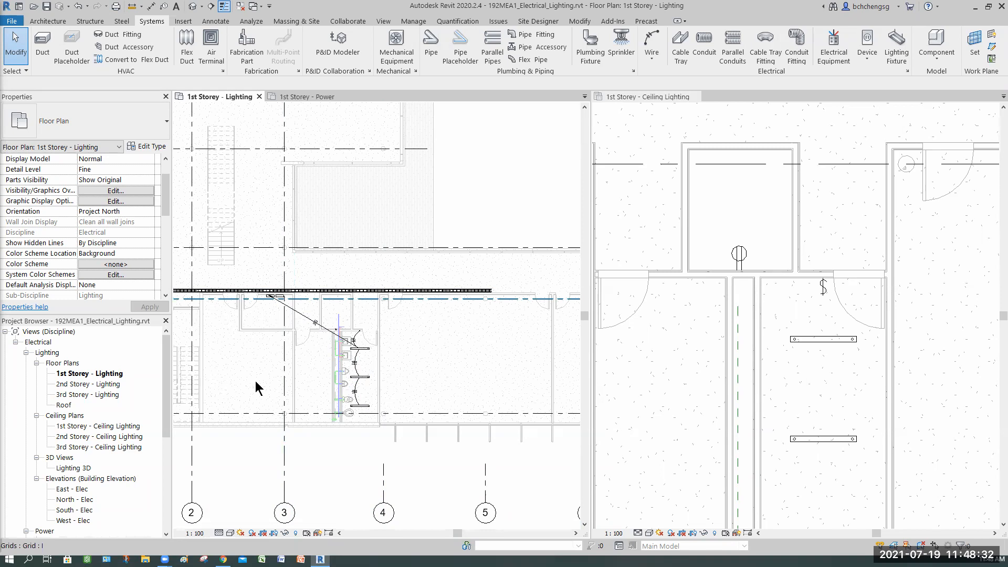
{"action": "scroll", "coordinate": [257, 387], "scroll_direction": "down", "scroll_amount": 2}
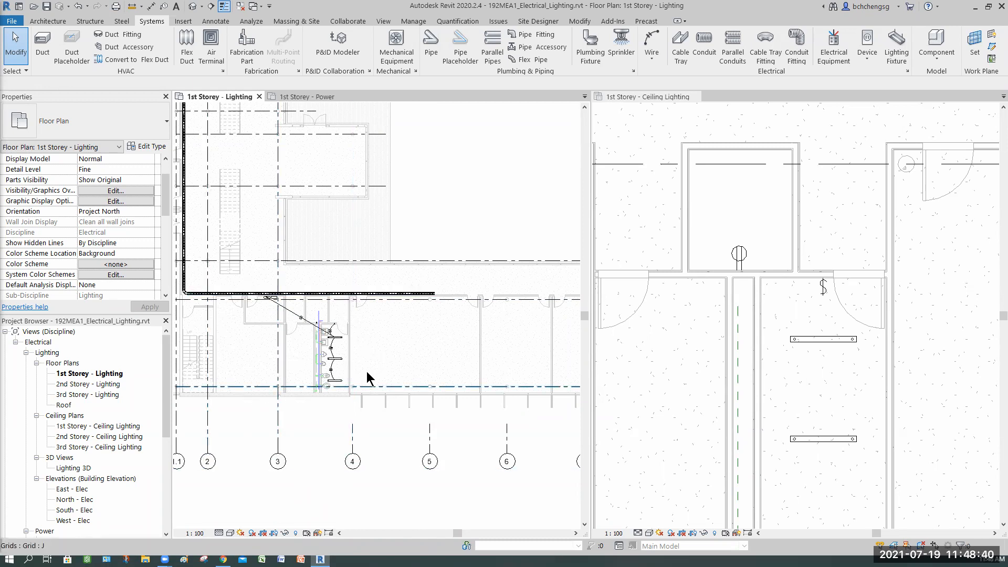
{"action": "scroll", "coordinate": [318, 376], "scroll_direction": "down", "scroll_amount": 3}
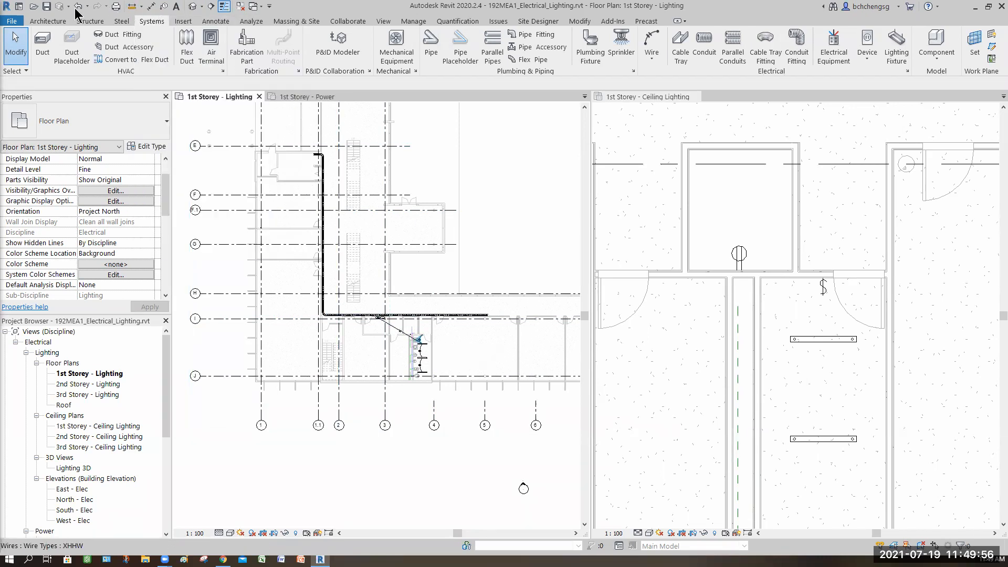
- Save the project, then close it by closing the 1st storey lighting, ceiling lighting and power views
{"action": "left_click", "coordinate": [46, 7]}
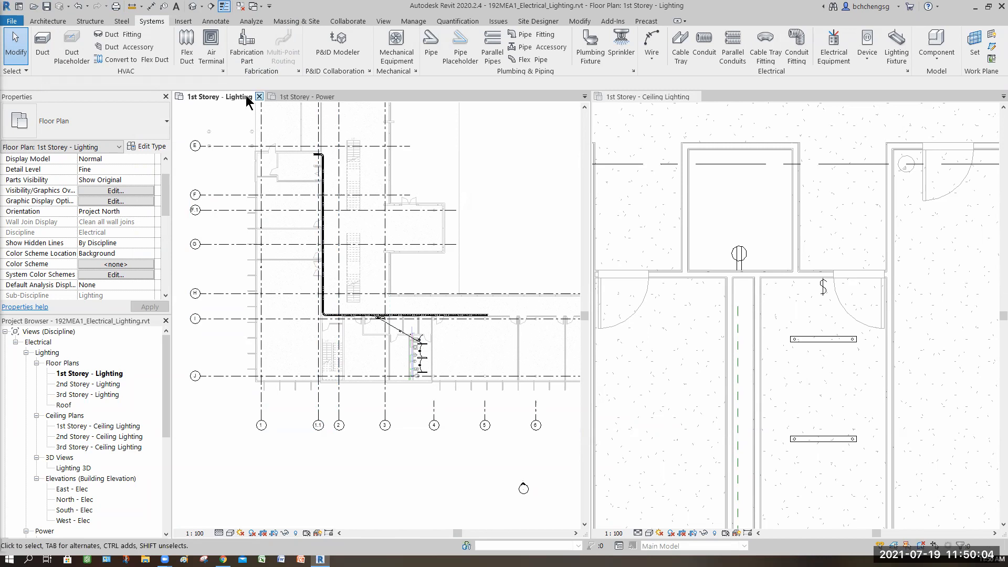
{"action": "left_click", "coordinate": [259, 96]}
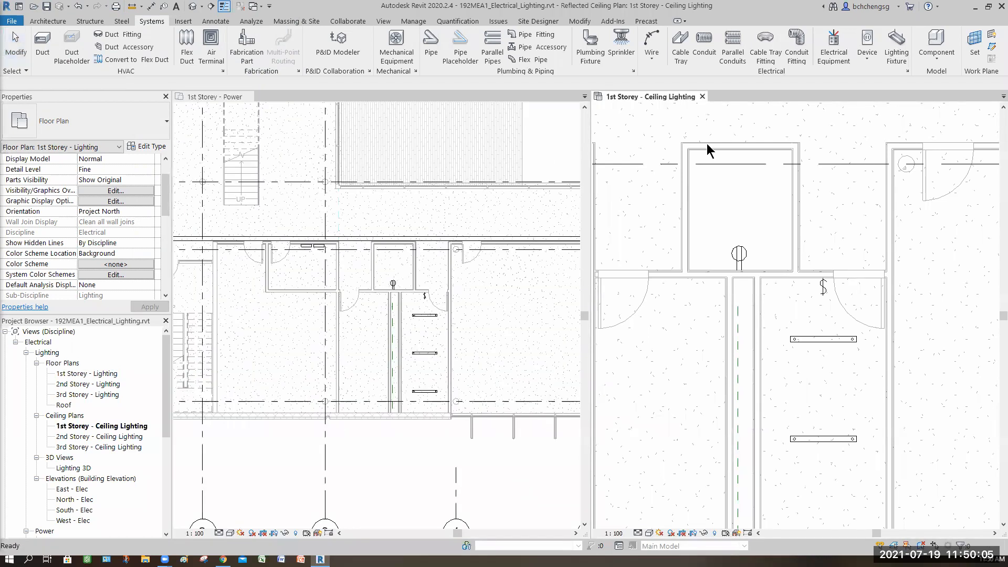
{"action": "left_click", "coordinate": [695, 96]}
{"action": "left_click", "coordinate": [702, 96]}
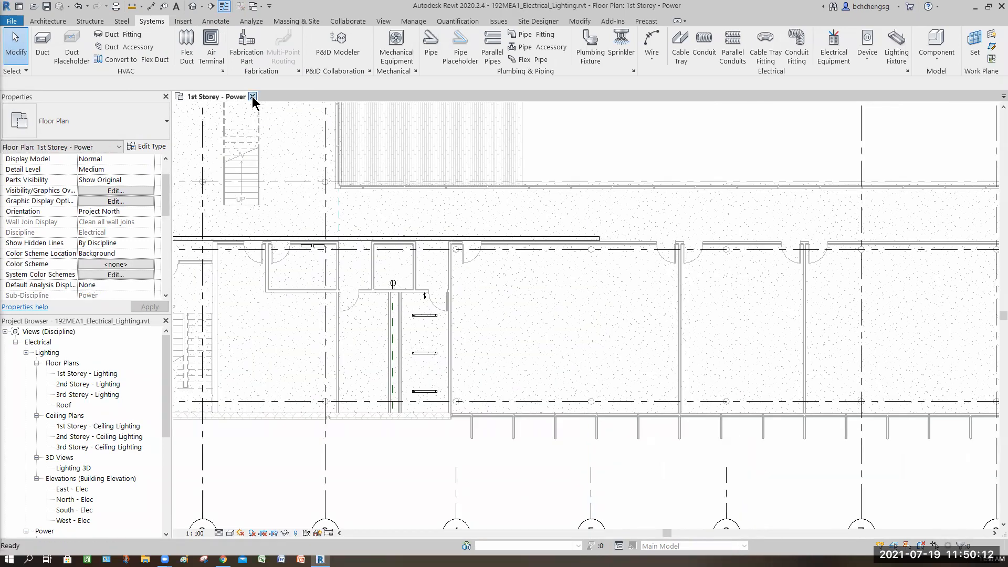
{"action": "left_click", "coordinate": [252, 96]}
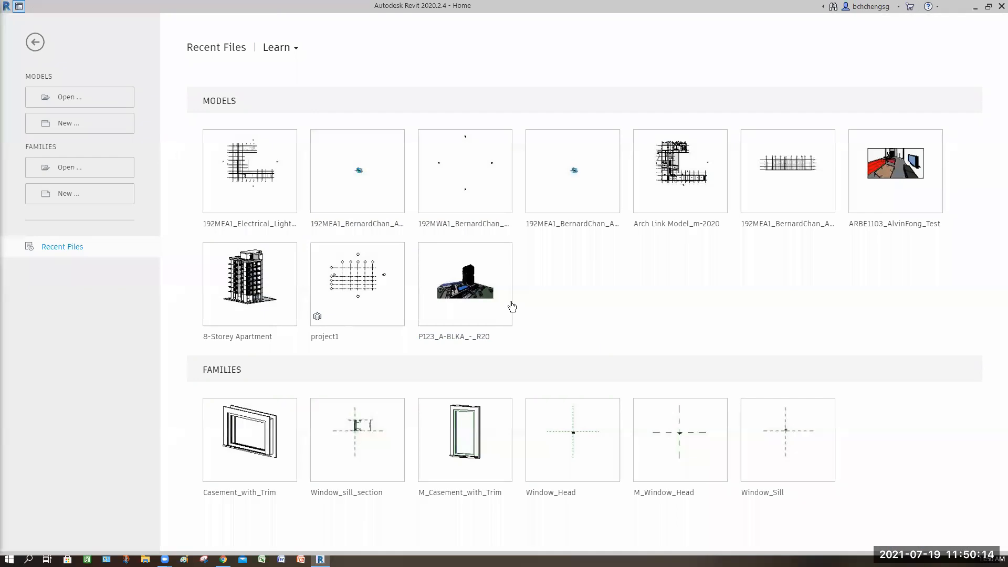